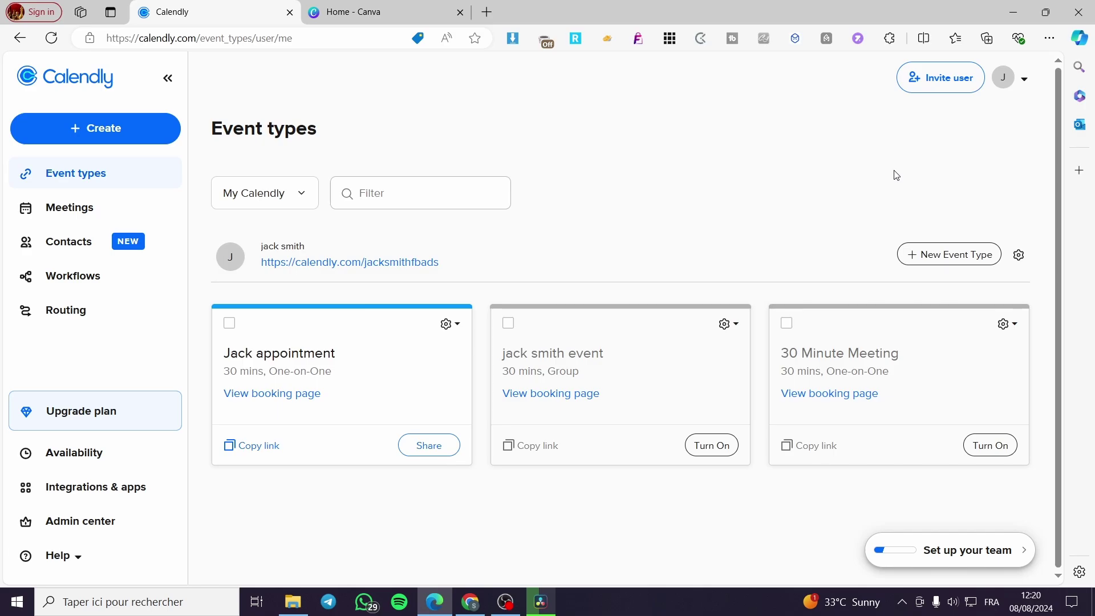
# - Start a new Calendly one-off meeting, showing the Aug 4–10, 2024 week at 30 minutes
pyautogui.click(415, 17)
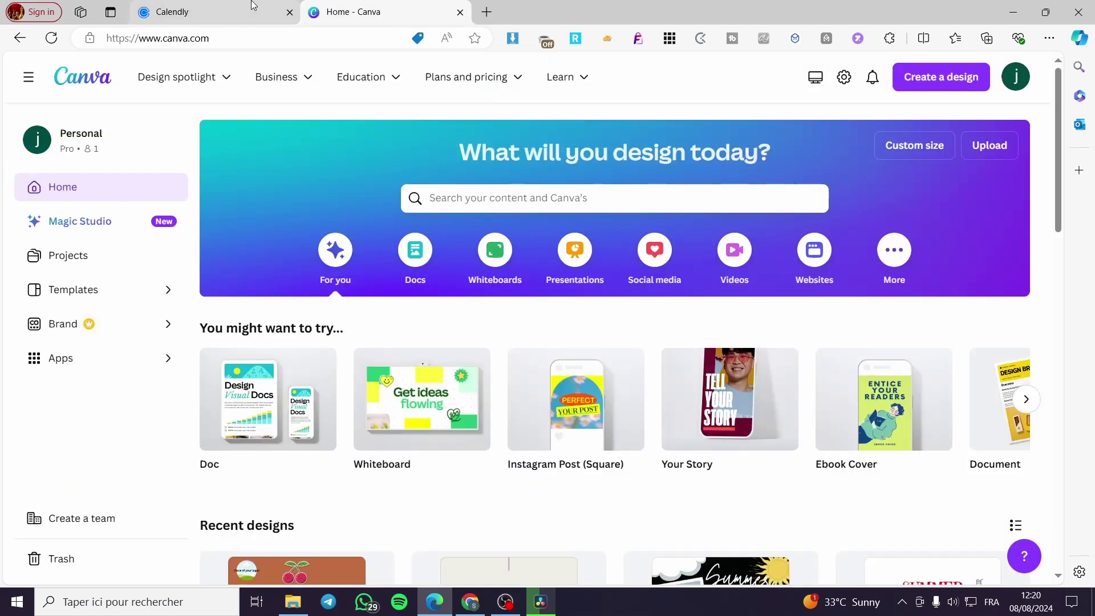
pyautogui.click(235, 7)
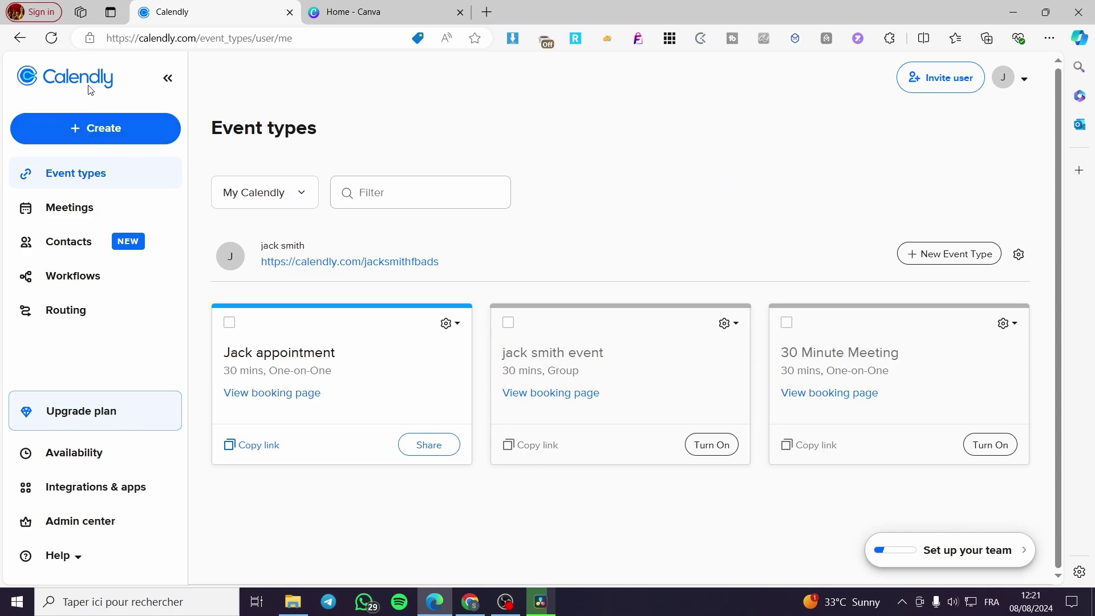
pyautogui.click(90, 126)
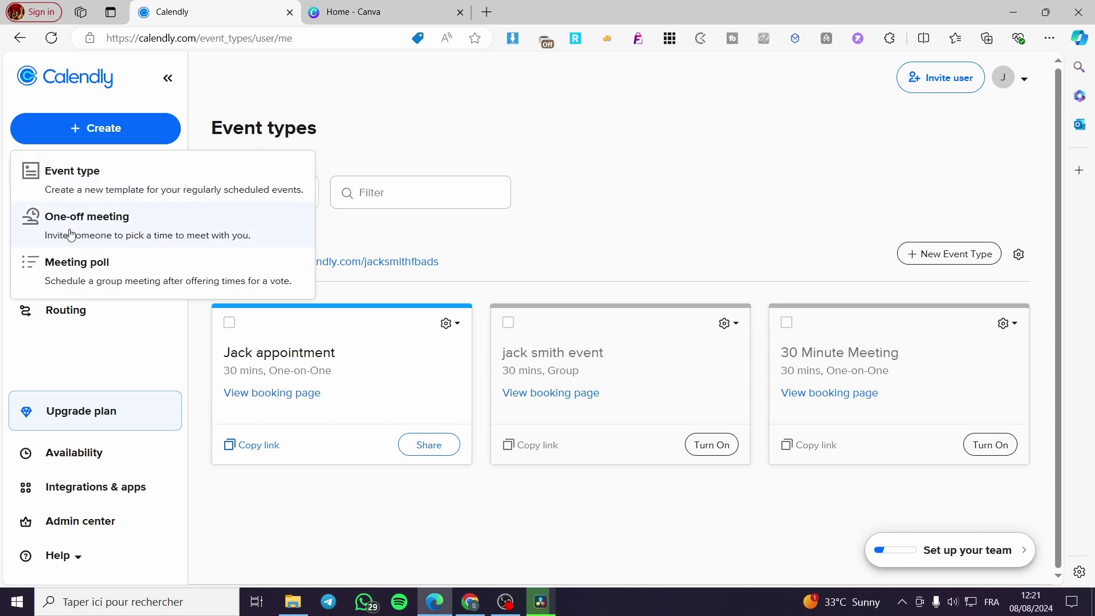
pyautogui.click(117, 229)
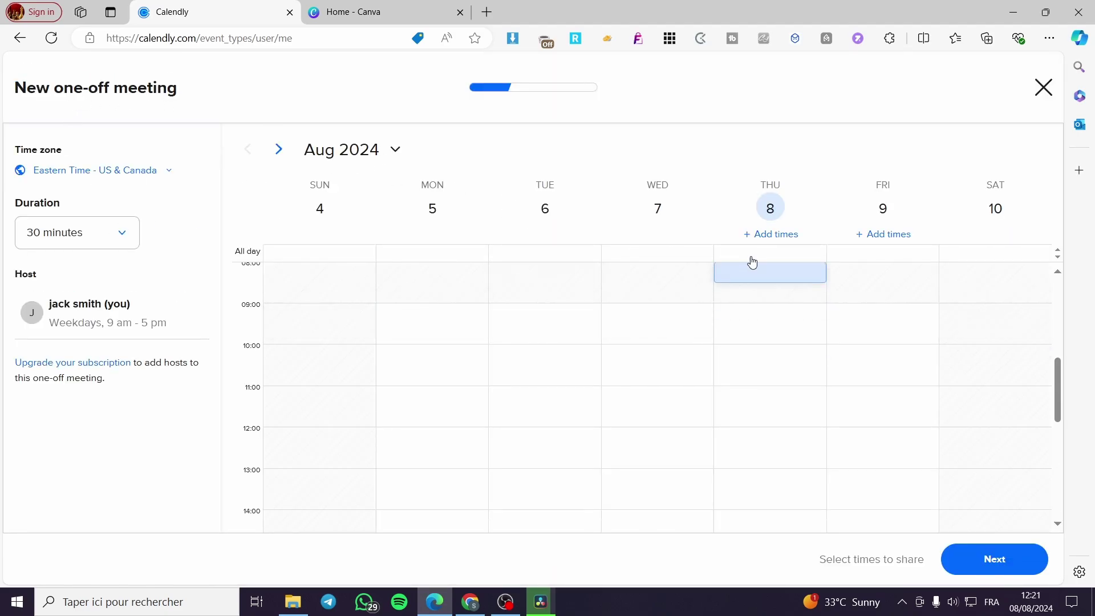
# - Change the one-off meeting's duration from 30 to 15 minutes
pyautogui.click(394, 158)
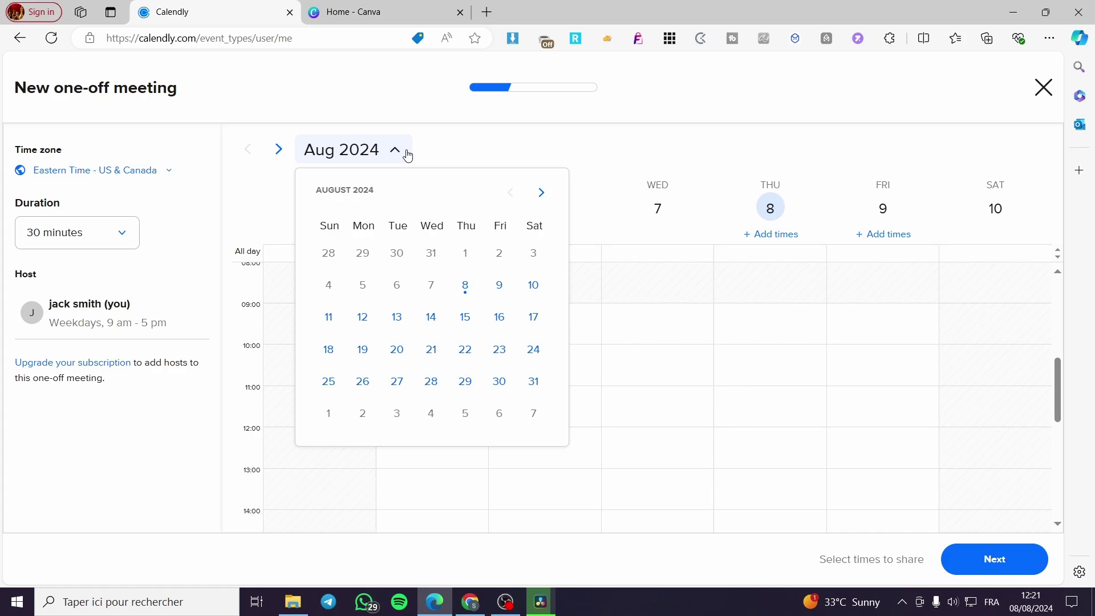
pyautogui.click(391, 151)
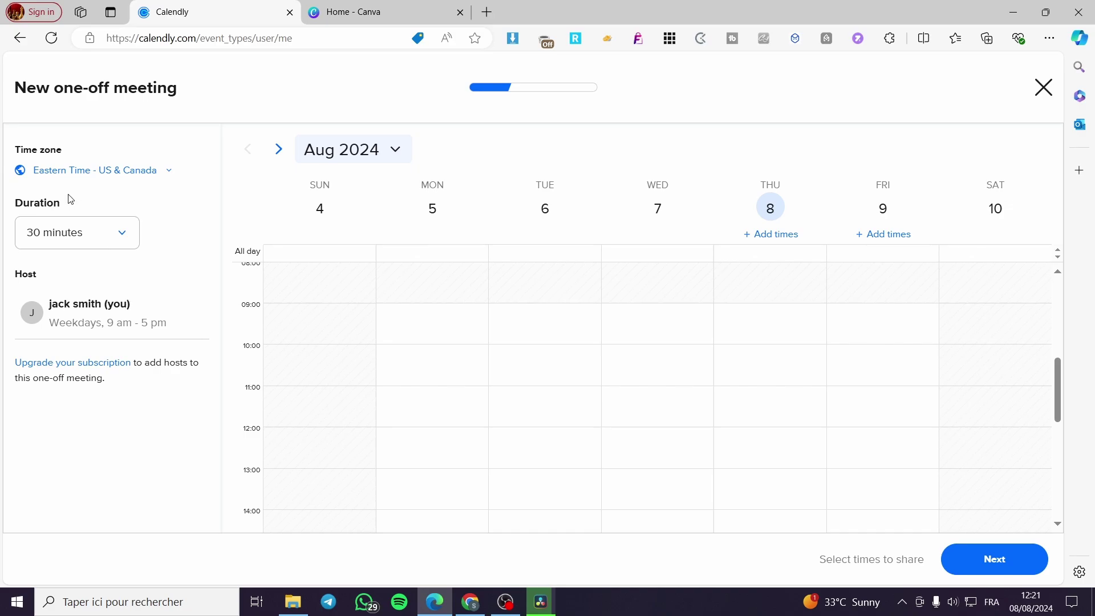
pyautogui.click(102, 235)
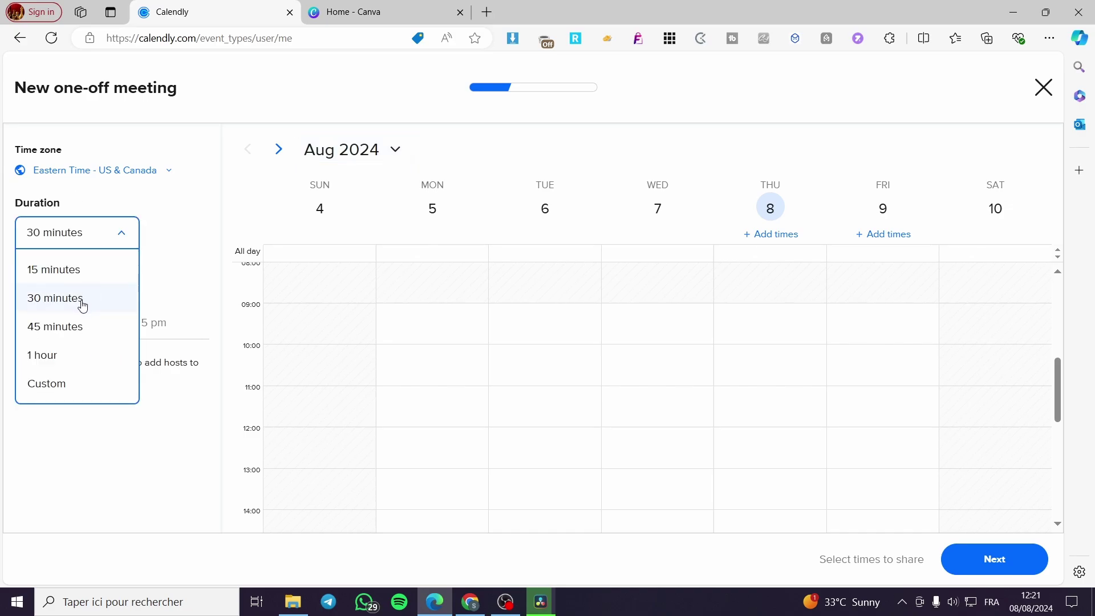
pyautogui.click(87, 277)
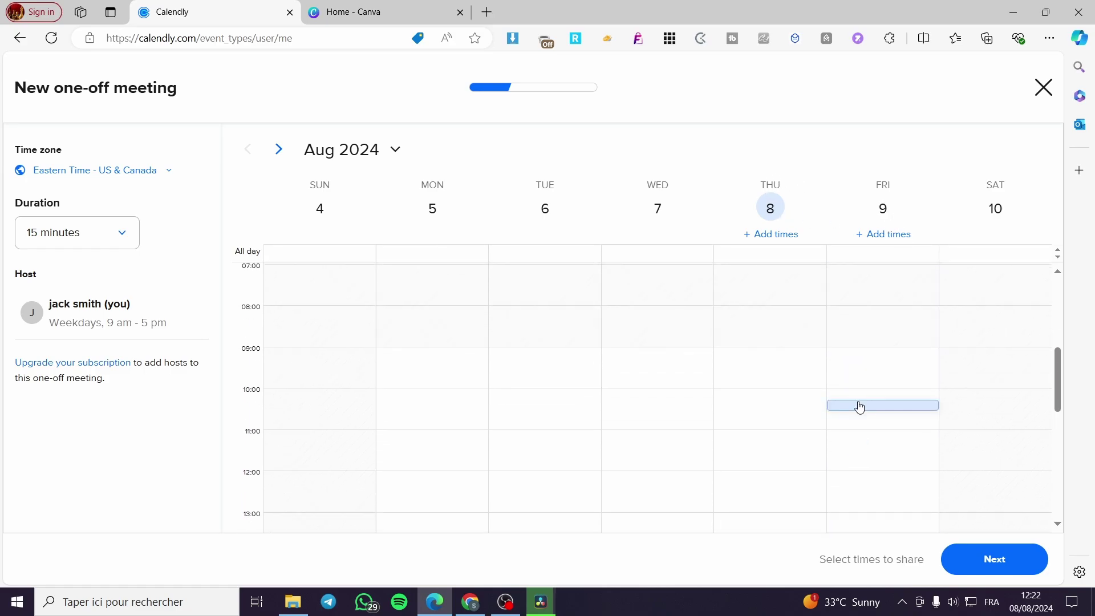
# - Add all of Thursday 8 August as 32 fifteen-minute slots from 09:00 to 17:00
pyautogui.scroll(1, 859, 406)
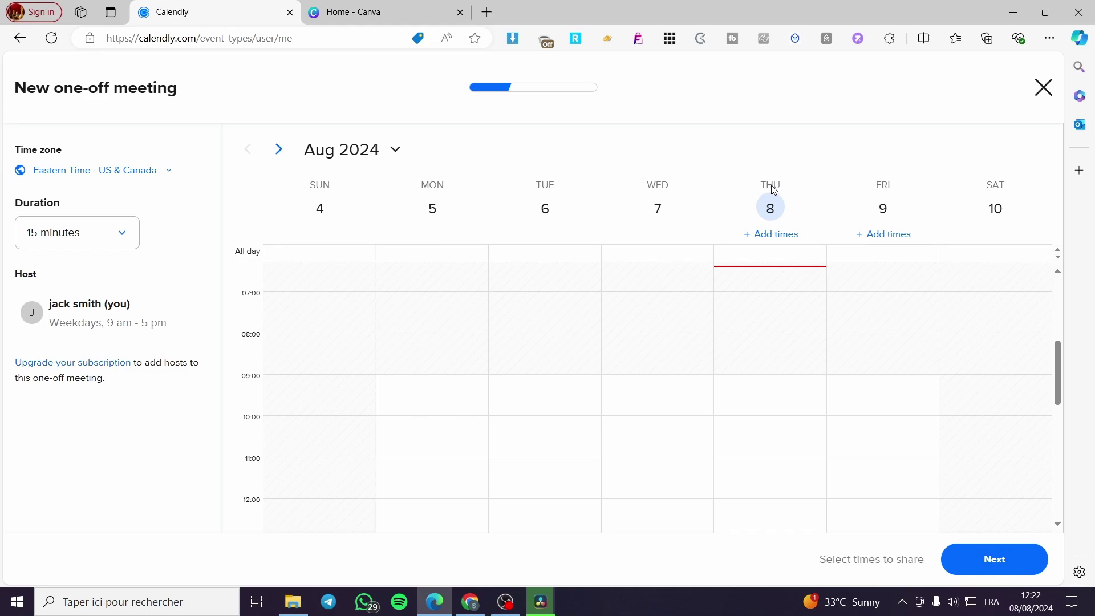
pyautogui.click(764, 239)
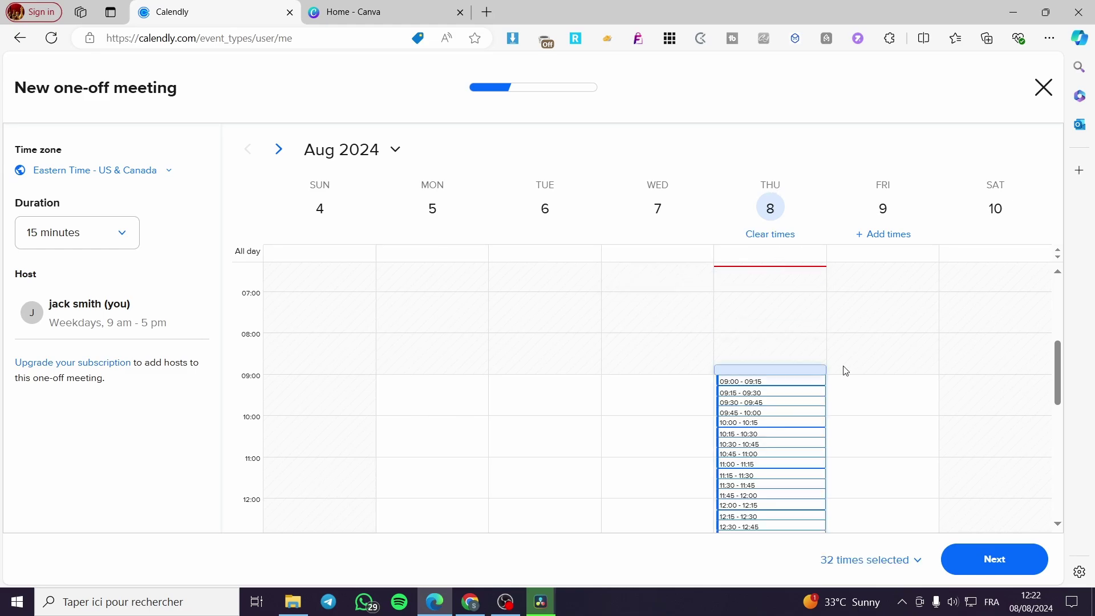
pyautogui.scroll(-5, 890, 354)
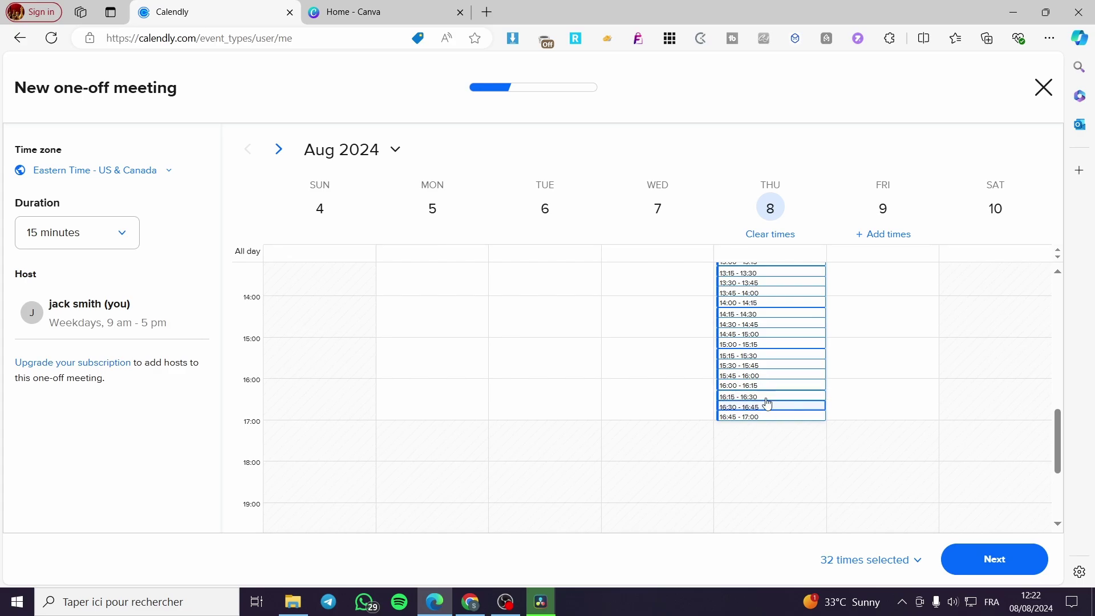
pyautogui.scroll(5, 738, 390)
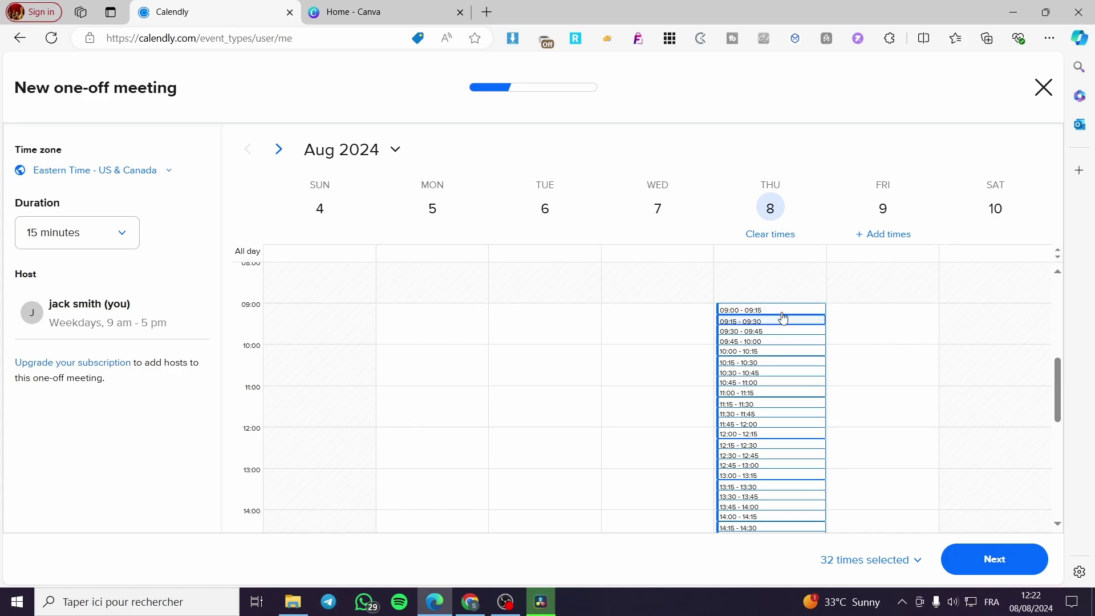
pyautogui.scroll(-3, 782, 337)
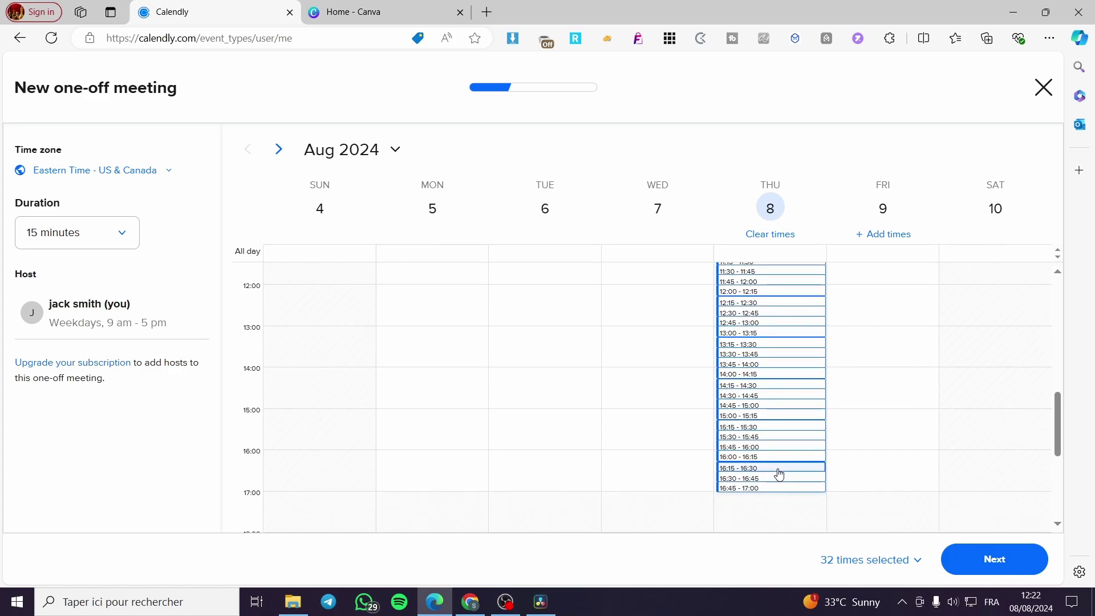
# - Remove Thursday's 16:00–17:00 and 13:15–14:30 slots
pyautogui.click(770, 491)
pyautogui.click(771, 479)
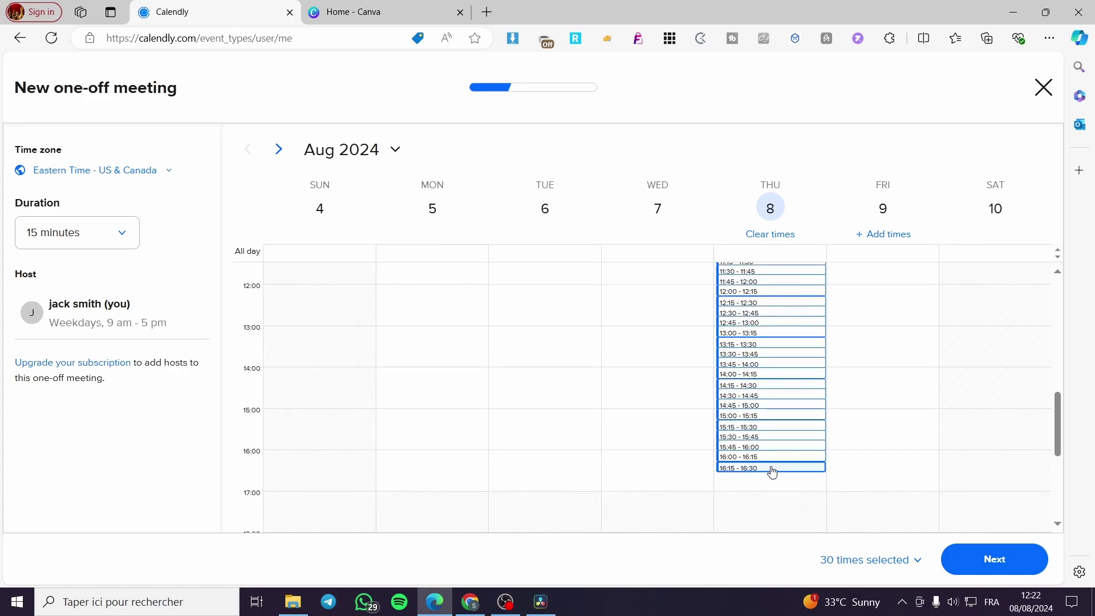
pyautogui.click(771, 469)
pyautogui.click(772, 462)
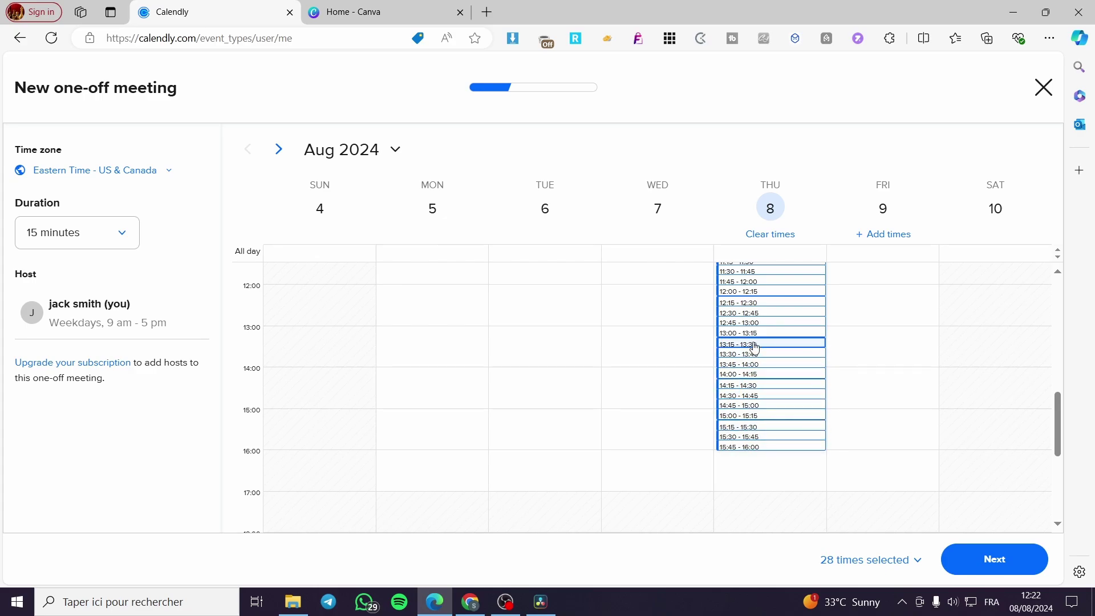
pyautogui.click(786, 354)
pyautogui.click(770, 345)
pyautogui.click(765, 365)
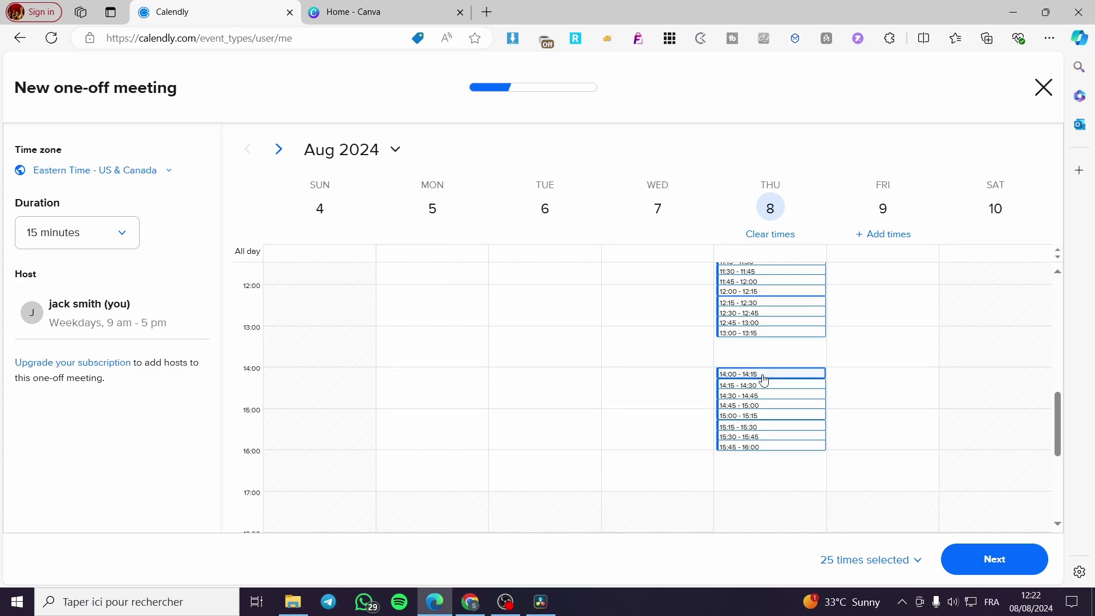
pyautogui.click(765, 379)
pyautogui.click(747, 386)
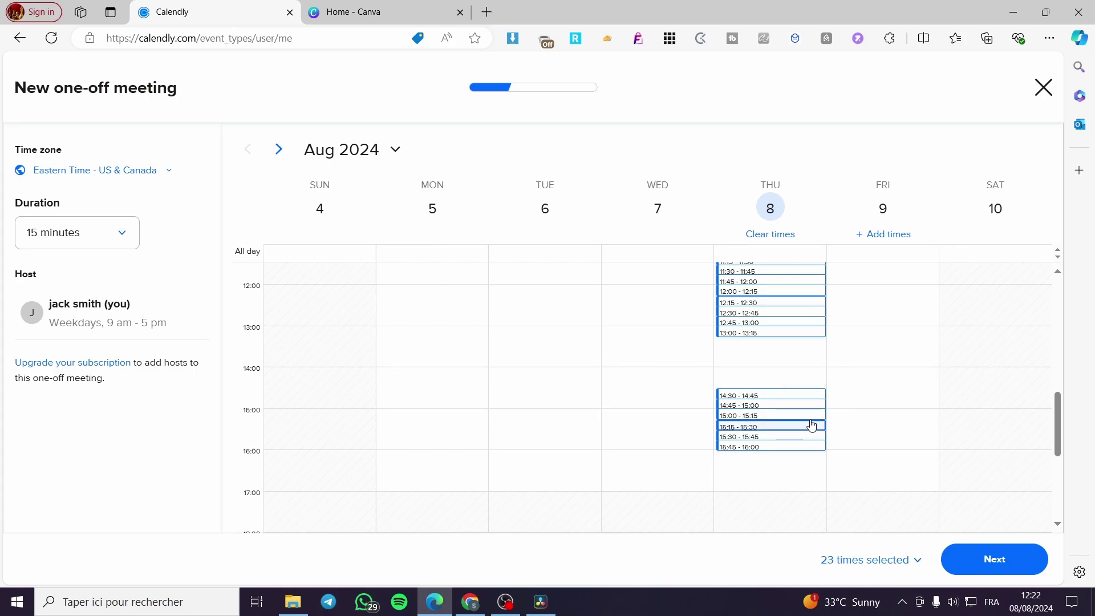
# - Remove Thursday's morning slots from 09:00 to 12:00
pyautogui.scroll(2, 783, 404)
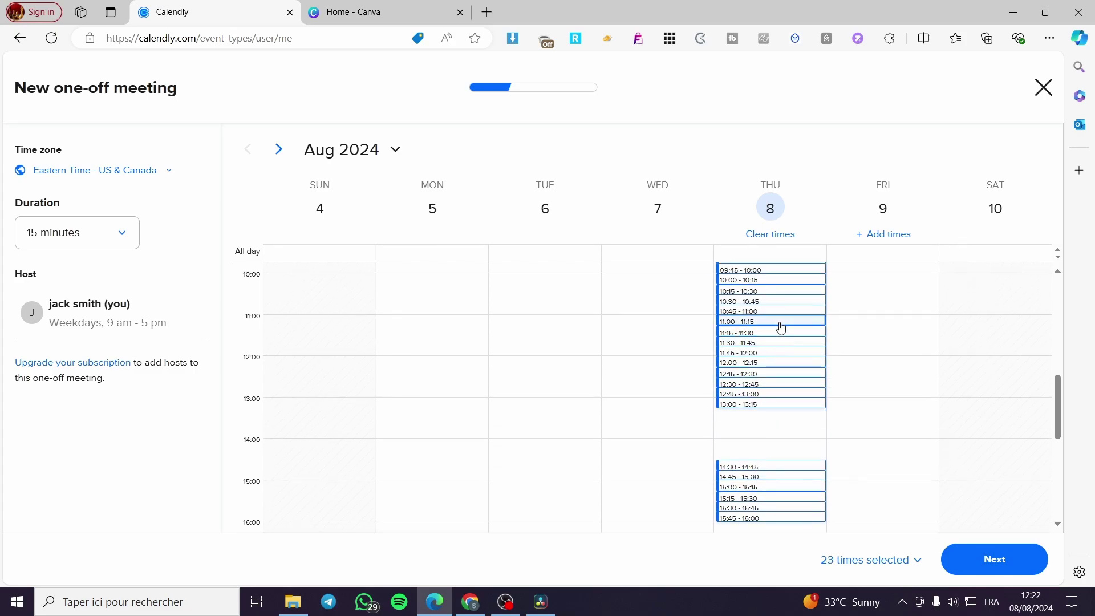
pyautogui.click(783, 272)
pyautogui.click(781, 286)
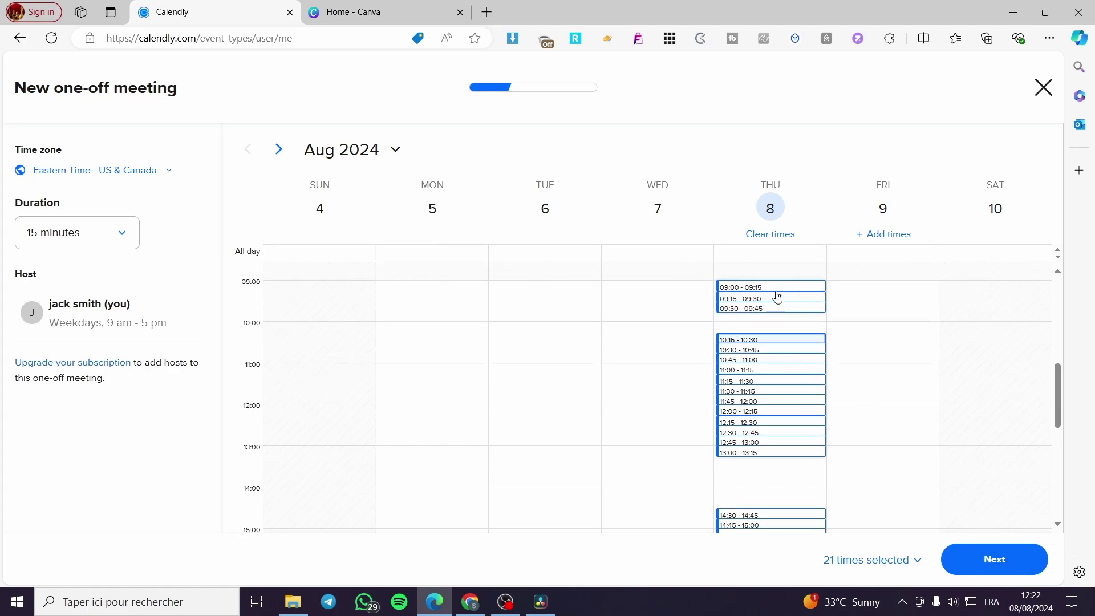
pyautogui.scroll(2, 773, 302)
pyautogui.click(763, 318)
pyautogui.click(764, 320)
pyautogui.click(764, 331)
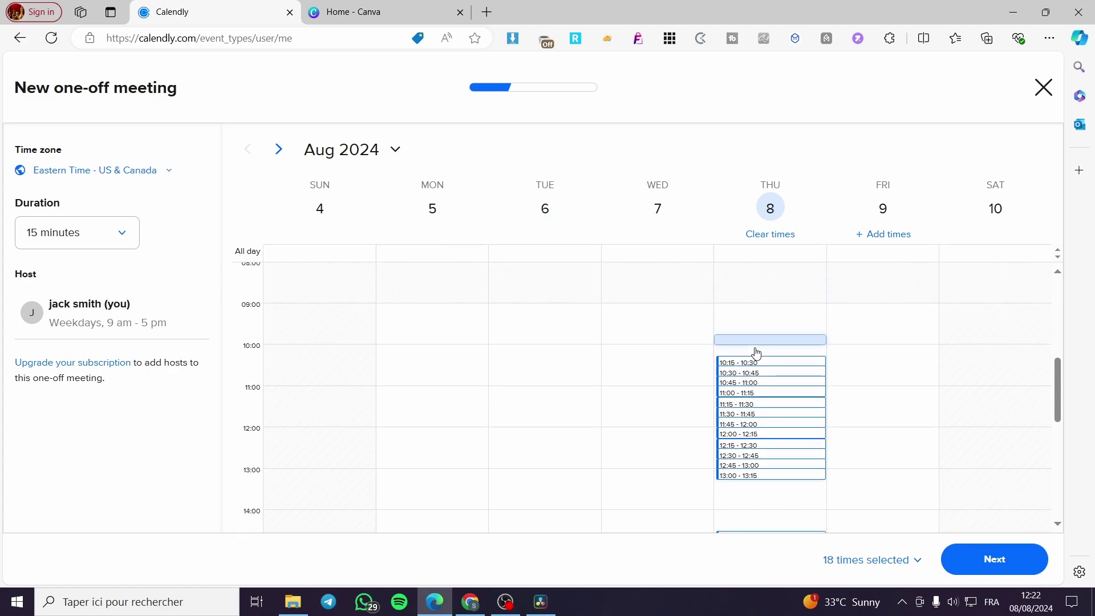
pyautogui.click(762, 368)
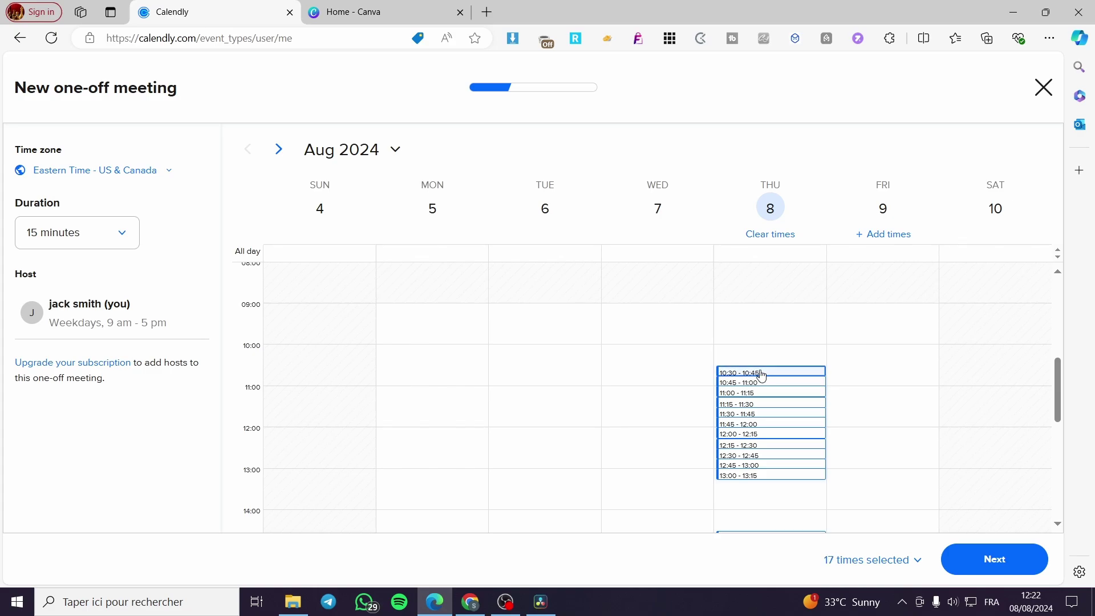
pyautogui.click(763, 375)
pyautogui.click(765, 384)
pyautogui.click(764, 394)
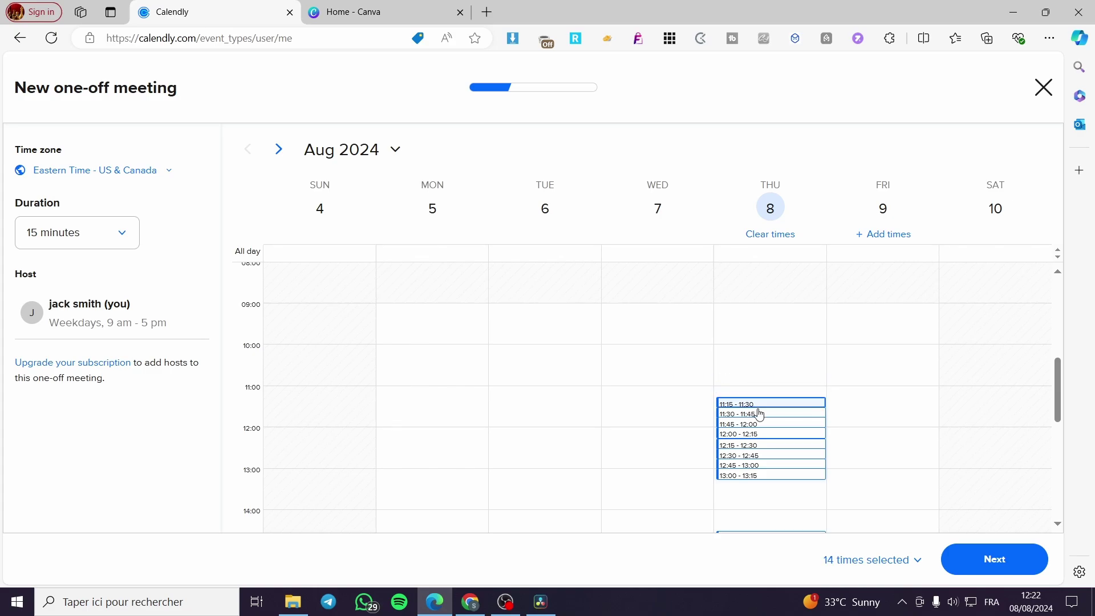
pyautogui.click(762, 406)
pyautogui.click(762, 417)
pyautogui.click(764, 427)
pyautogui.scroll(-3, 799, 425)
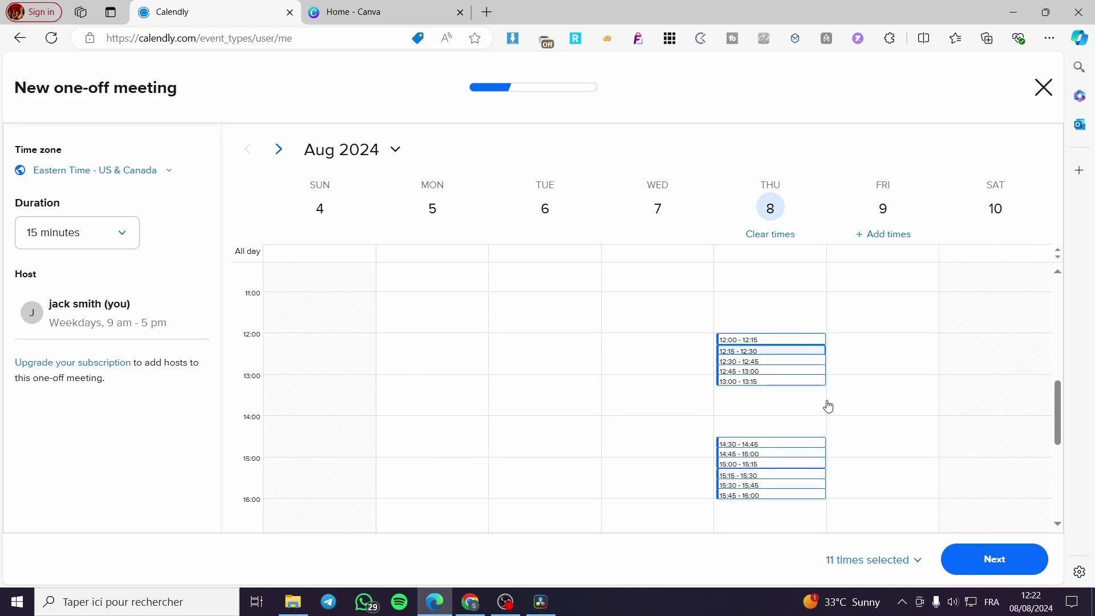
# - Make all of Friday 9 August available as fifteen-minute slots
pyautogui.click(884, 234)
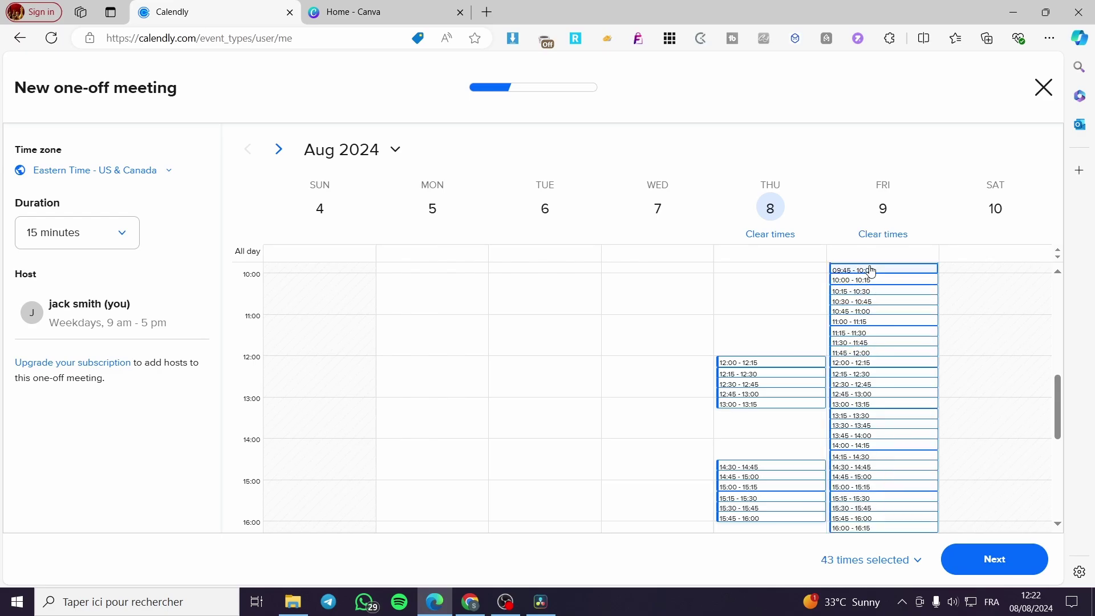
pyautogui.scroll(3, 873, 303)
pyautogui.scroll(-5, 857, 400)
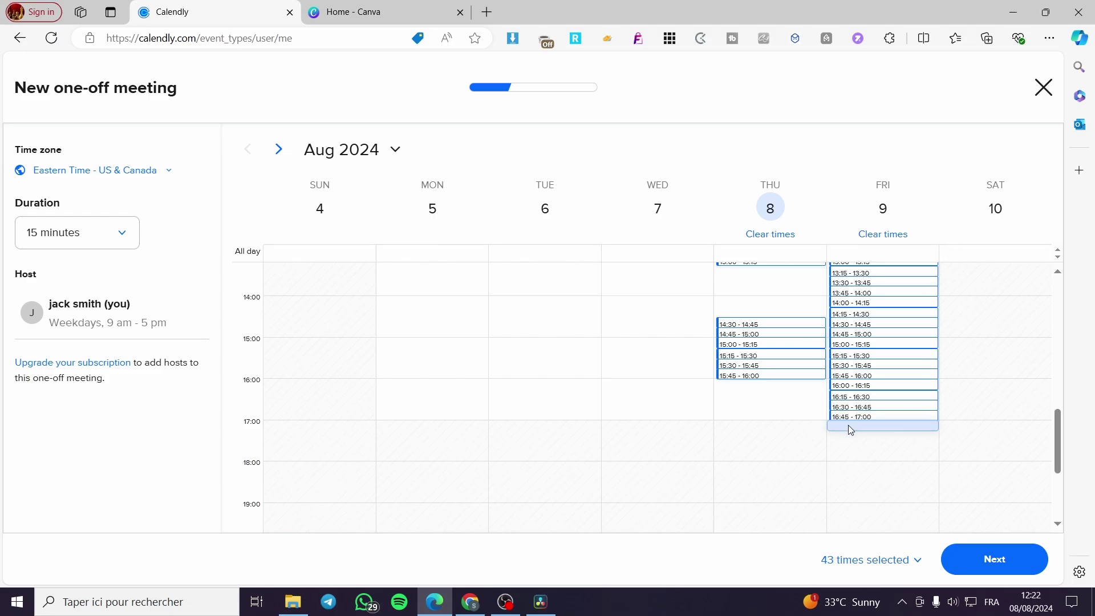
pyautogui.scroll(5, 877, 420)
pyautogui.scroll(-4, 878, 402)
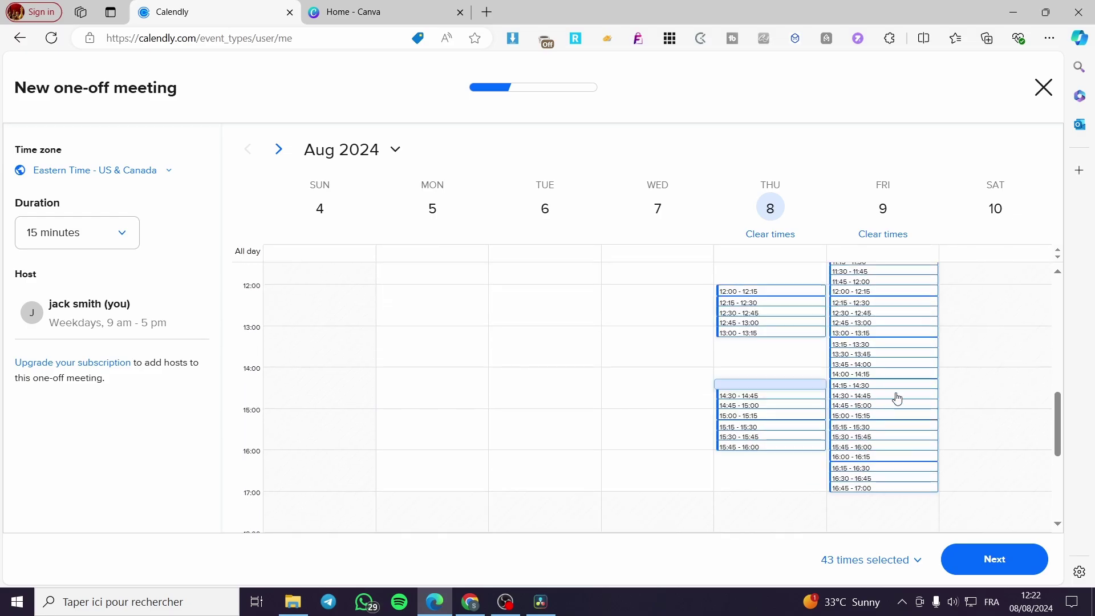
# - Review the 44 selected times, keep Eastern Time, and continue to event details
pyautogui.click(912, 560)
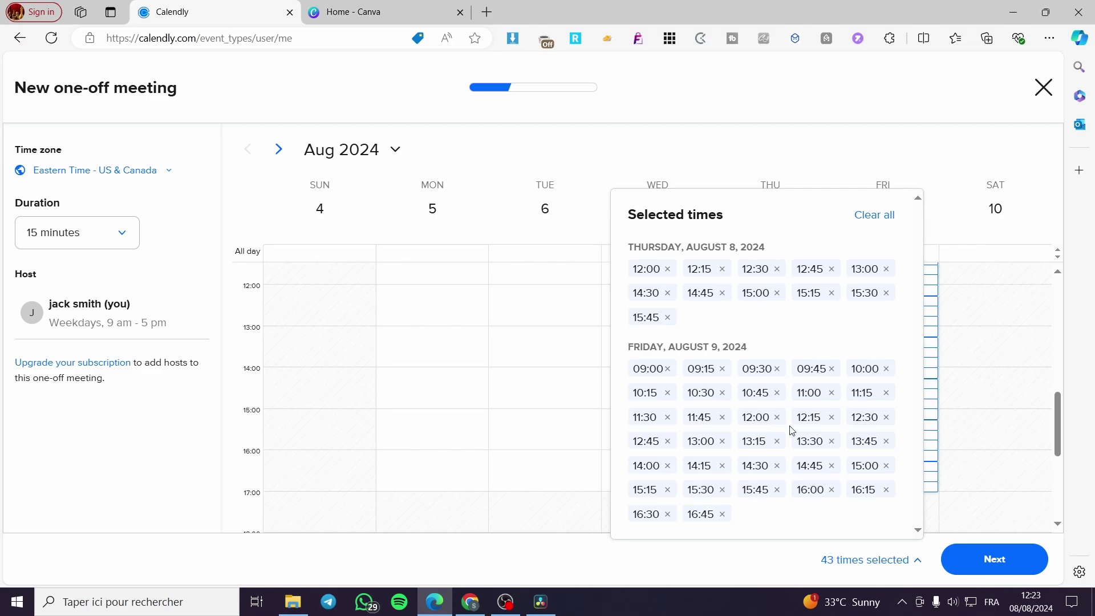
pyautogui.click(954, 284)
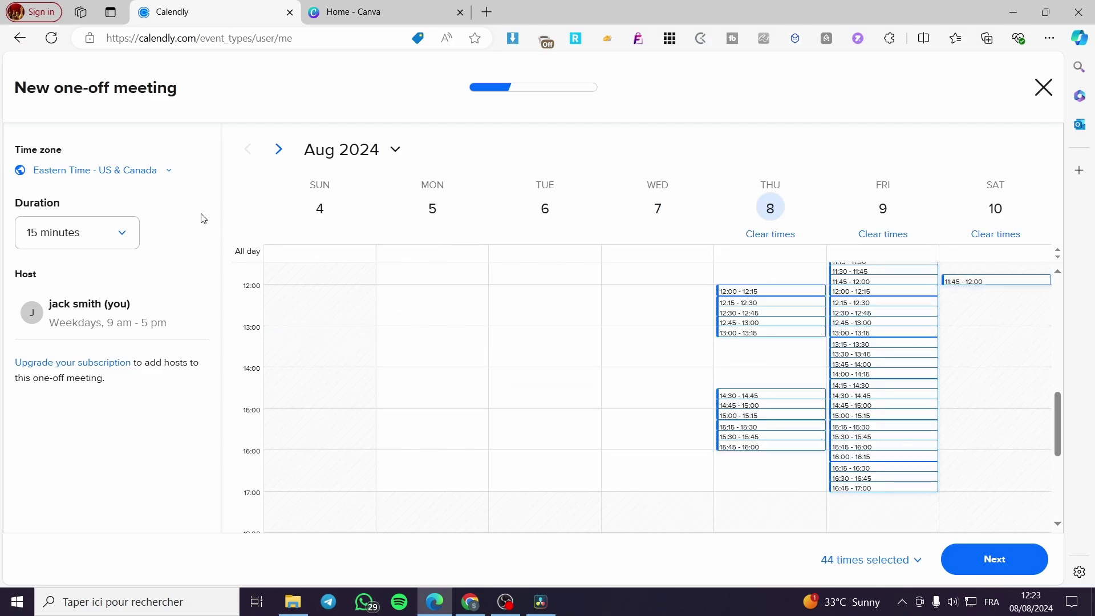
pyautogui.click(167, 170)
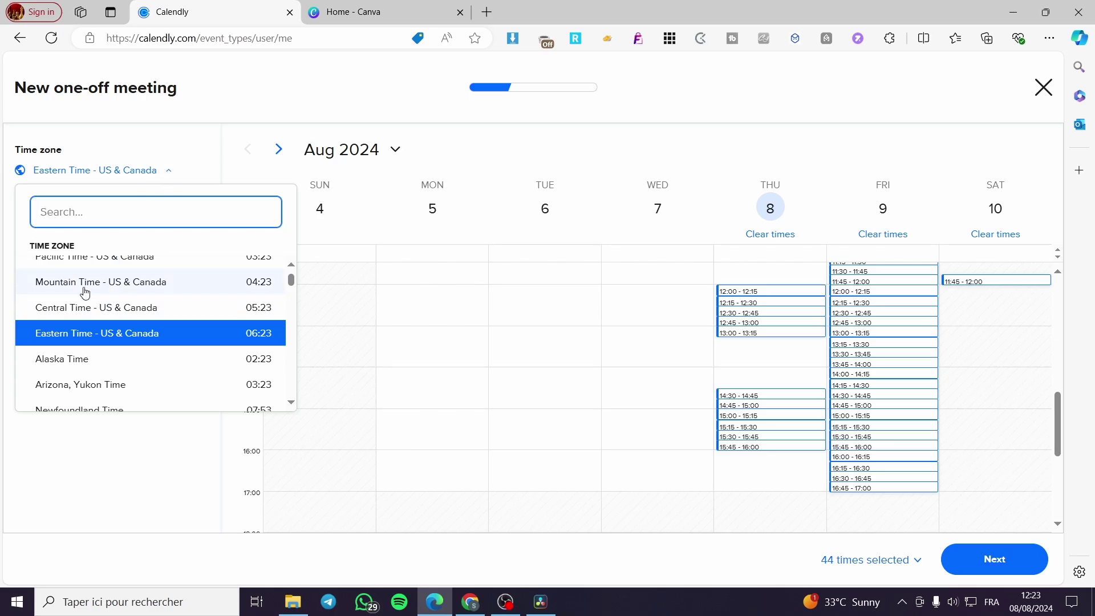
pyautogui.click(986, 567)
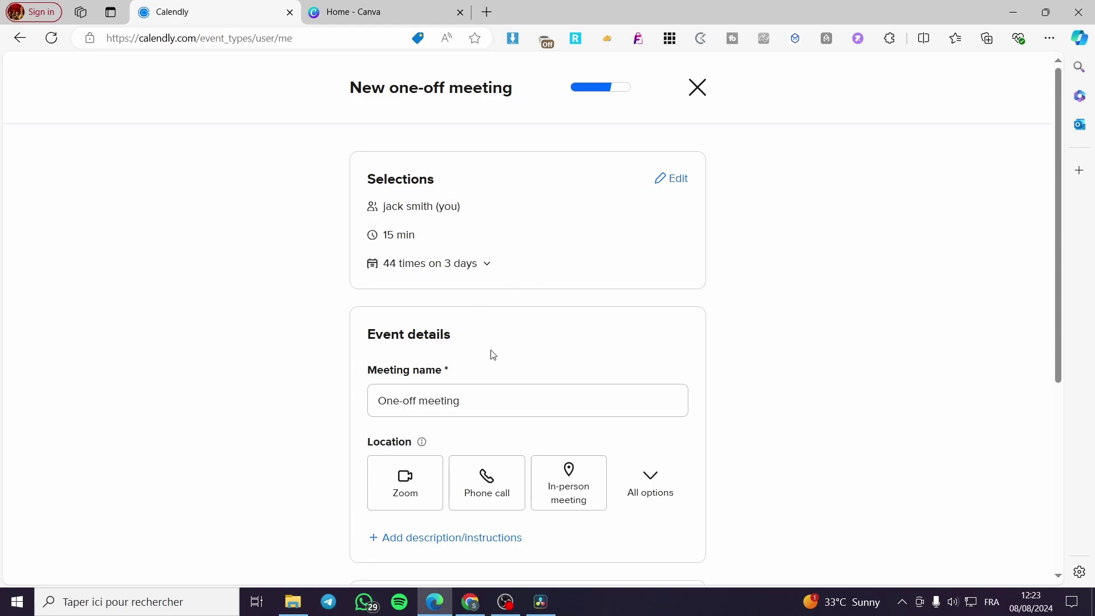
# - Rename the meeting to the host's daily consultation, fixing the typo in 'consultation'
pyautogui.scroll(-1, 504, 351)
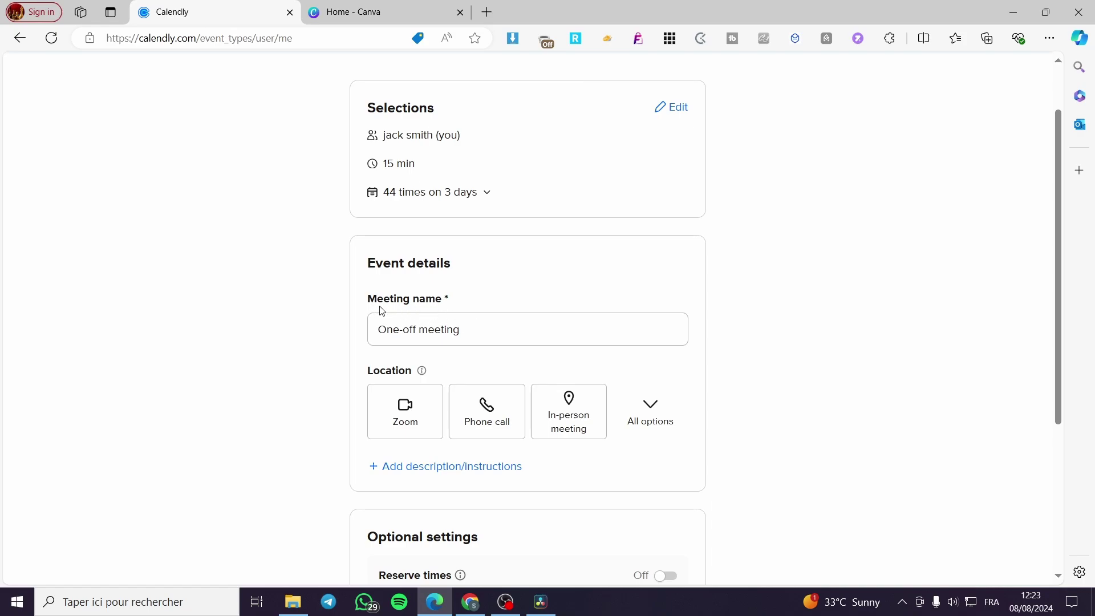
pyautogui.moveTo(486, 333); pyautogui.dragTo(373, 324)
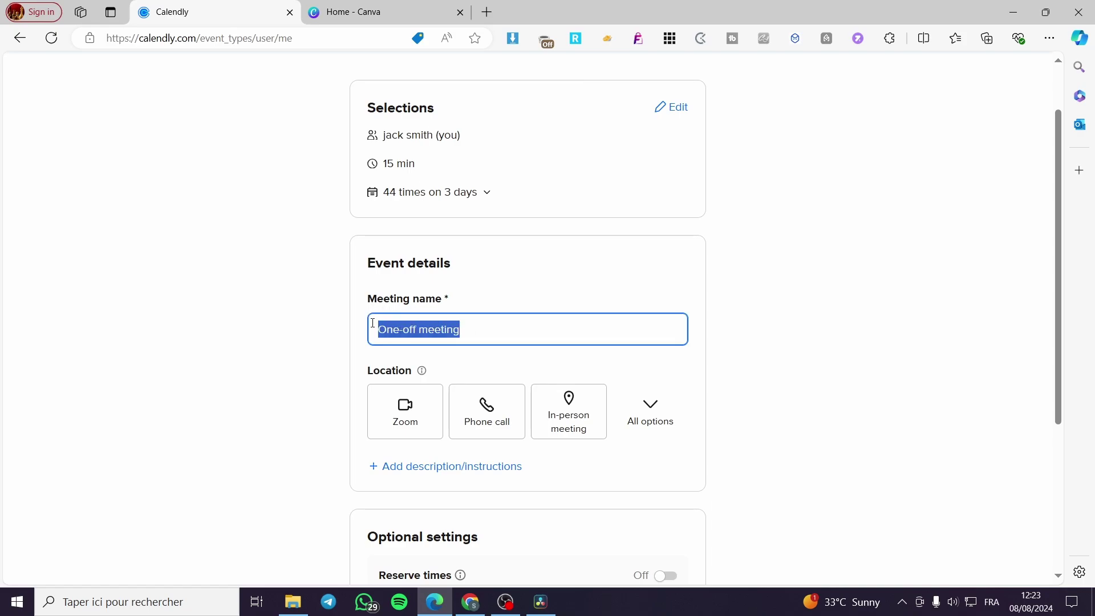
pyautogui.write('Jac')
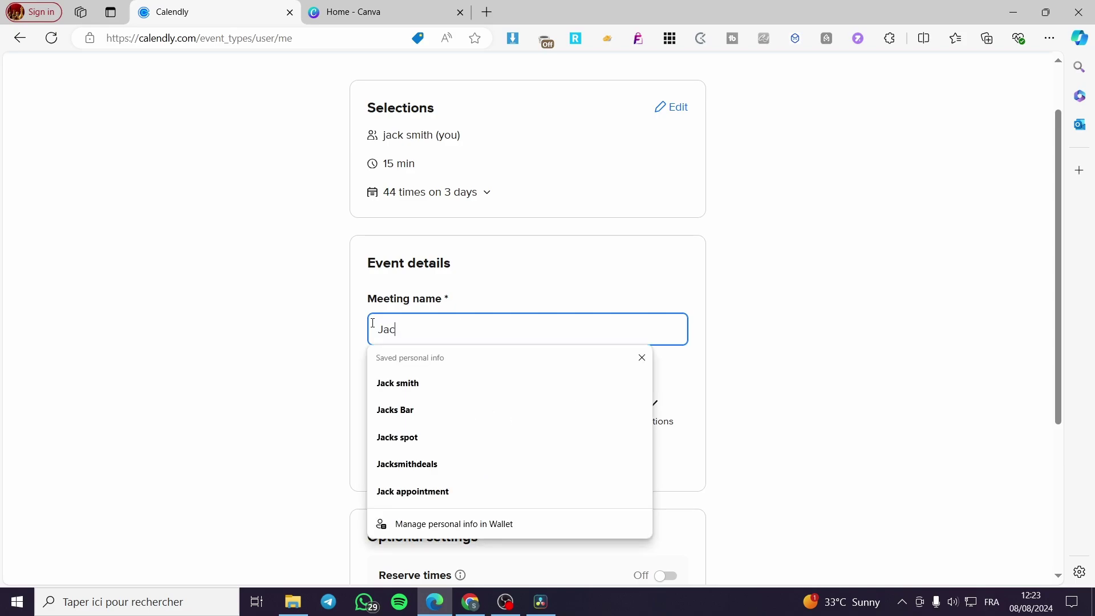
pyautogui.write('ks')
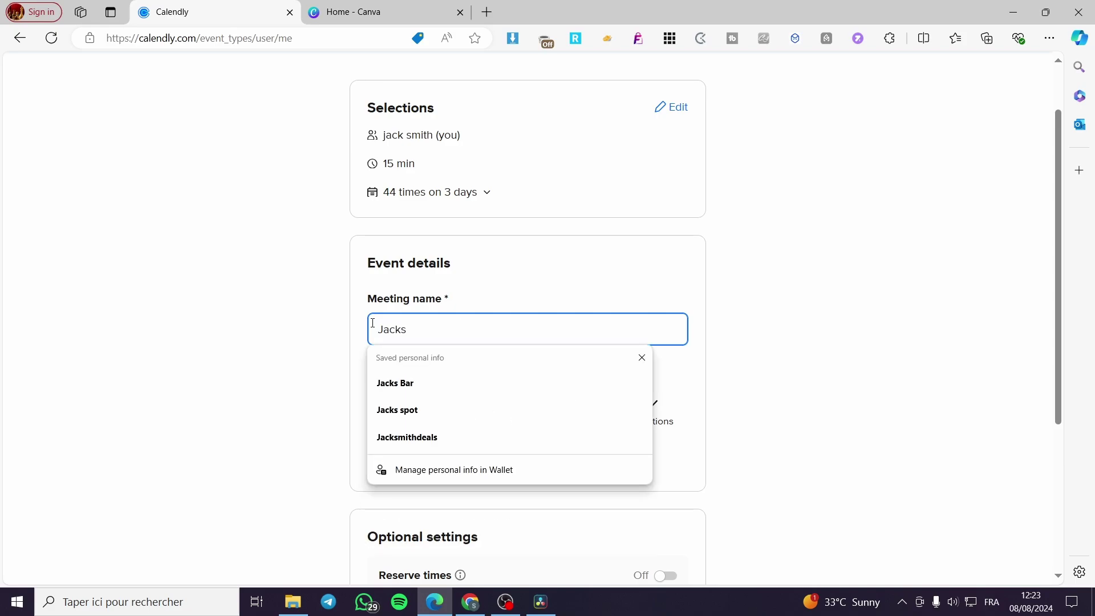
pyautogui.press('BackSpace')
pyautogui.write("'s daily consulatation")
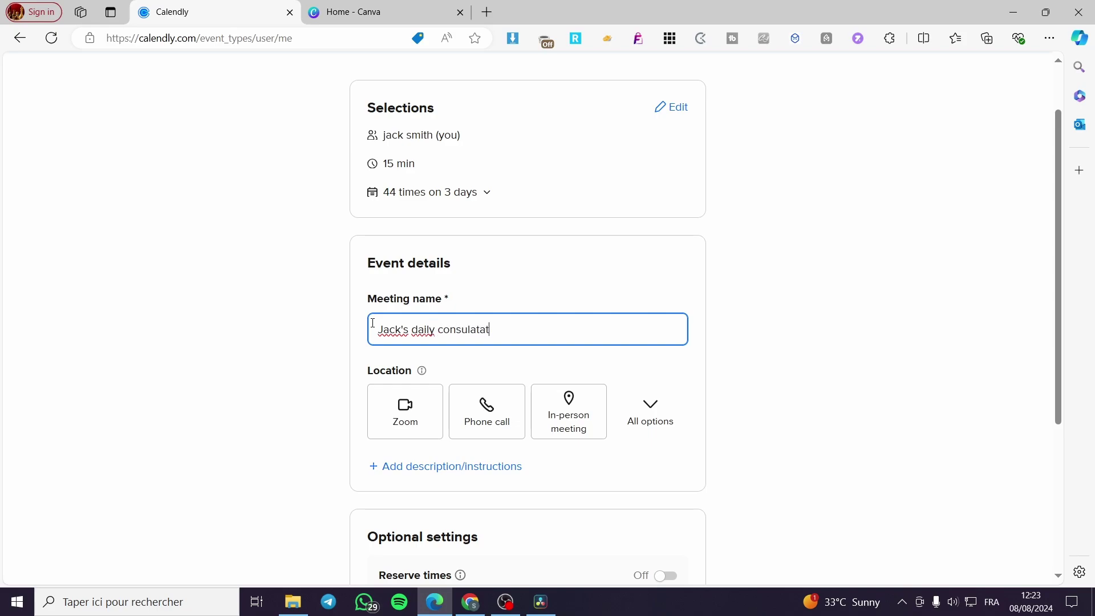
pyautogui.click(475, 329)
pyautogui.press('BackSpace')
pyautogui.click(539, 347)
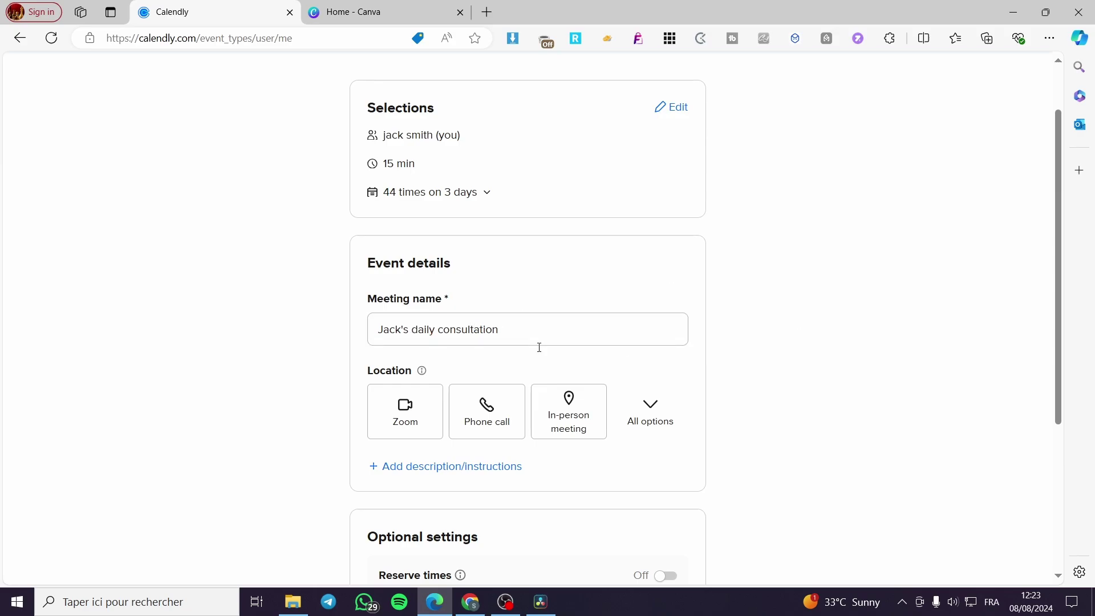
# - Leave the meeting without a location after adding and removing Zoom and cancelling Phone call
pyautogui.click(651, 418)
pyautogui.scroll(-2, 677, 419)
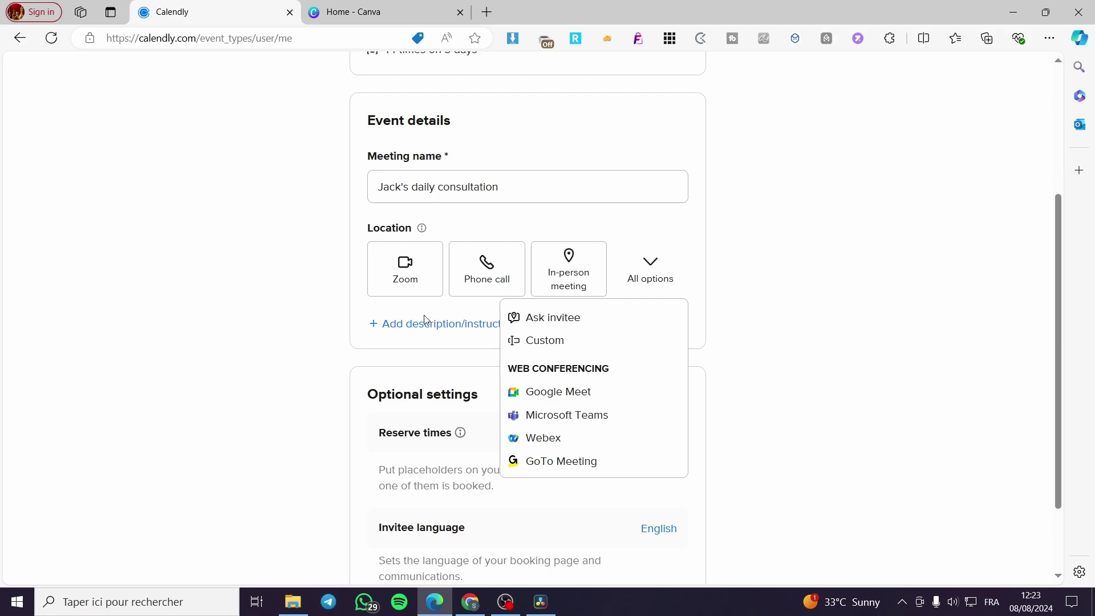
pyautogui.click(941, 265)
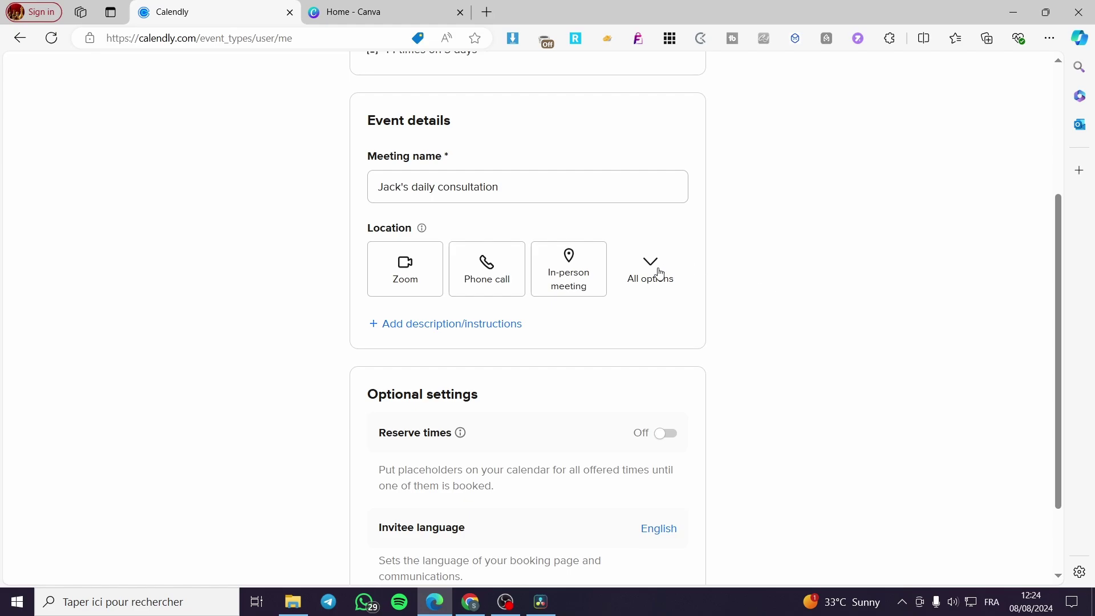
pyautogui.scroll(1, 694, 270)
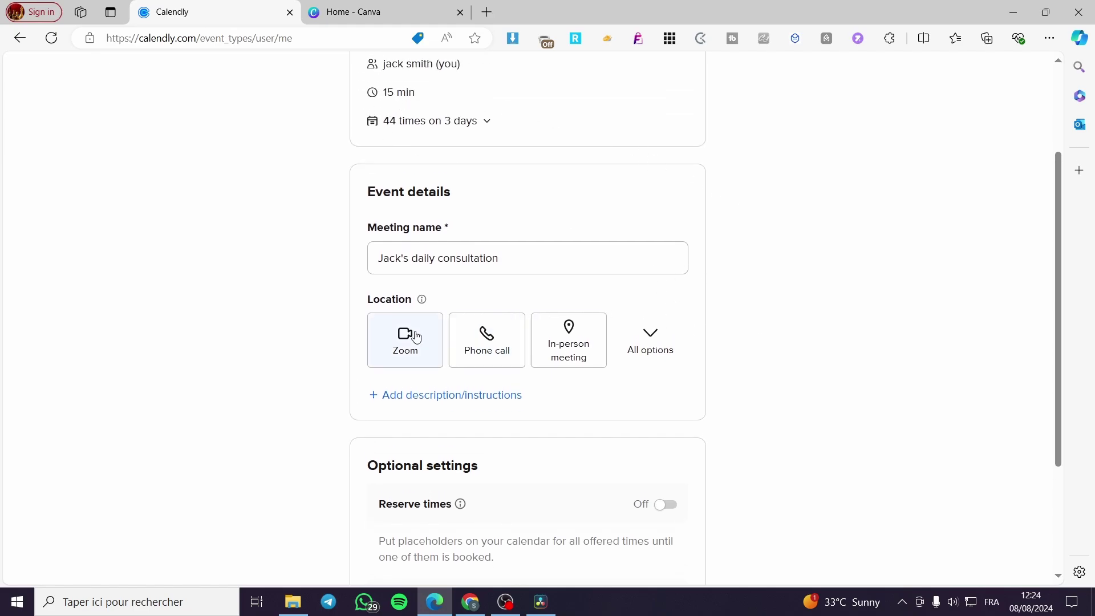
pyautogui.scroll(-1, 417, 337)
pyautogui.click(398, 266)
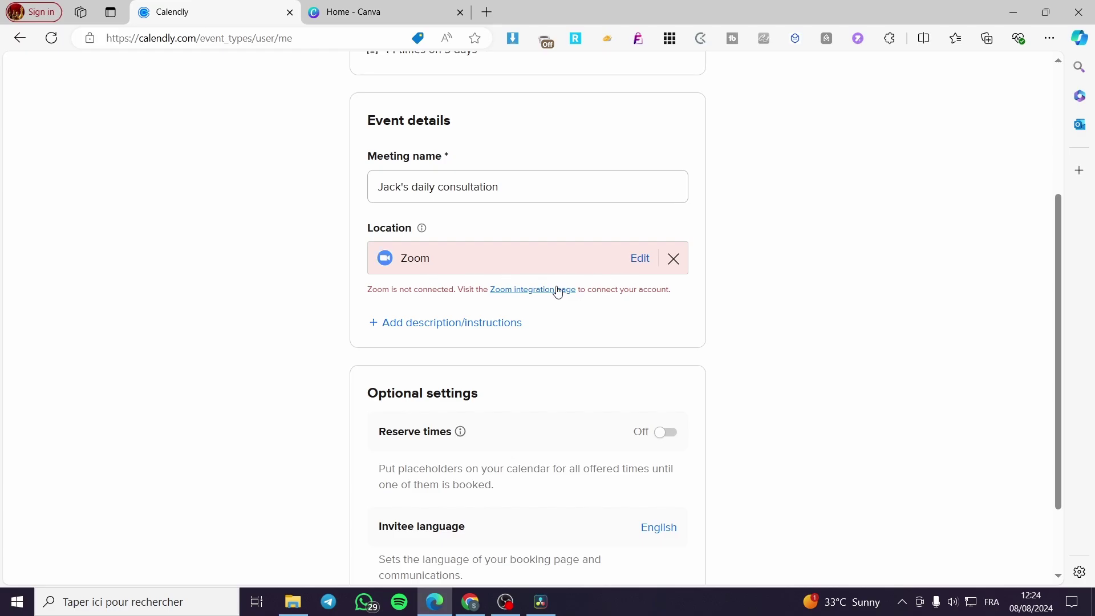
pyautogui.click(676, 260)
pyautogui.click(512, 278)
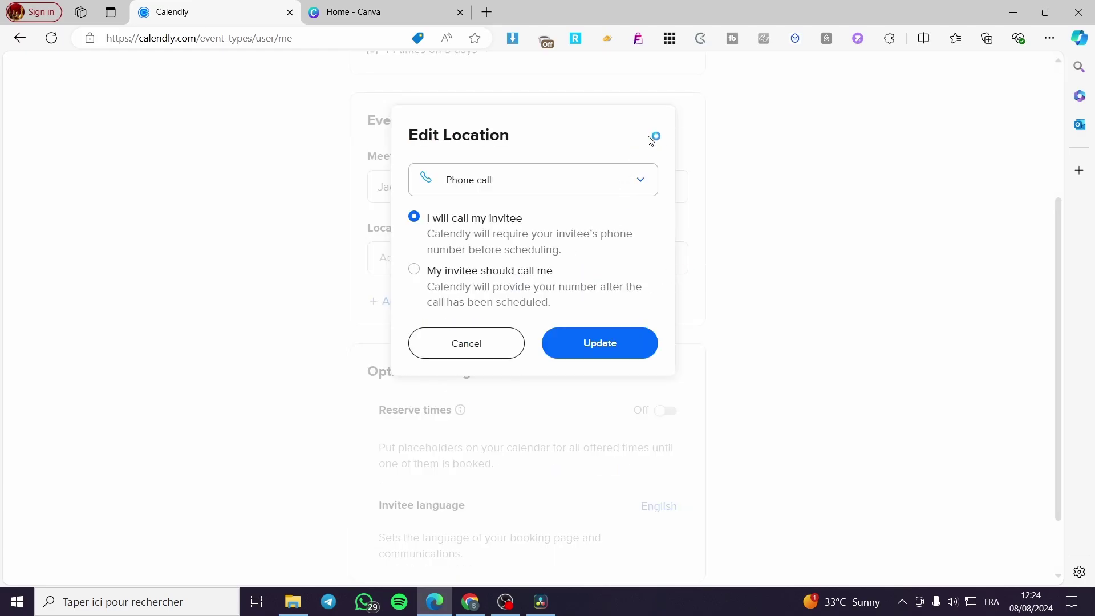
pyautogui.click(467, 343)
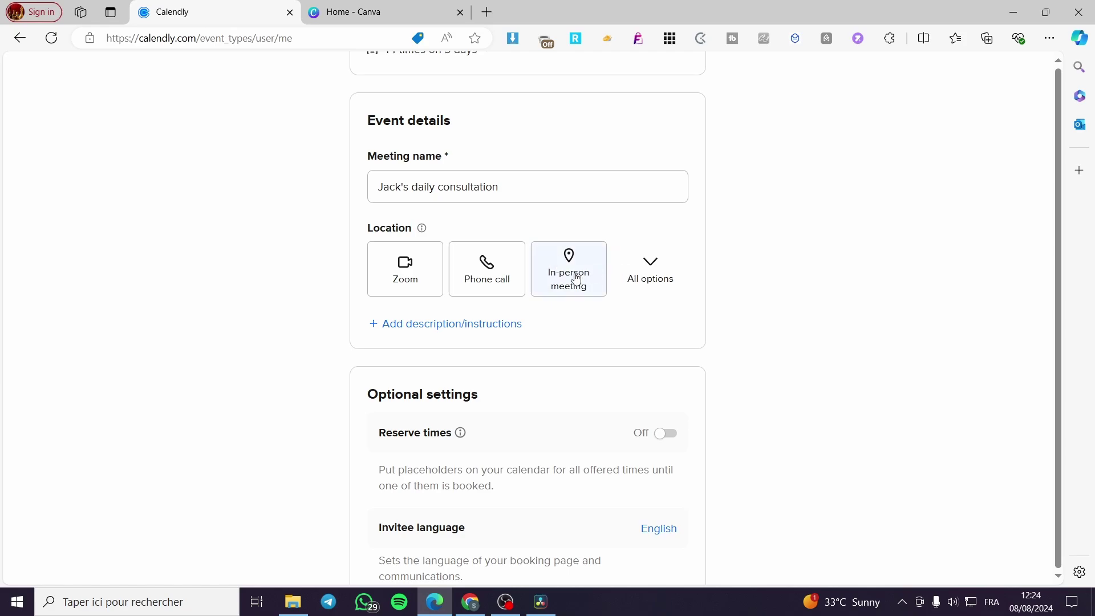
pyautogui.scroll(-1, 692, 306)
pyautogui.scroll(-1, 505, 318)
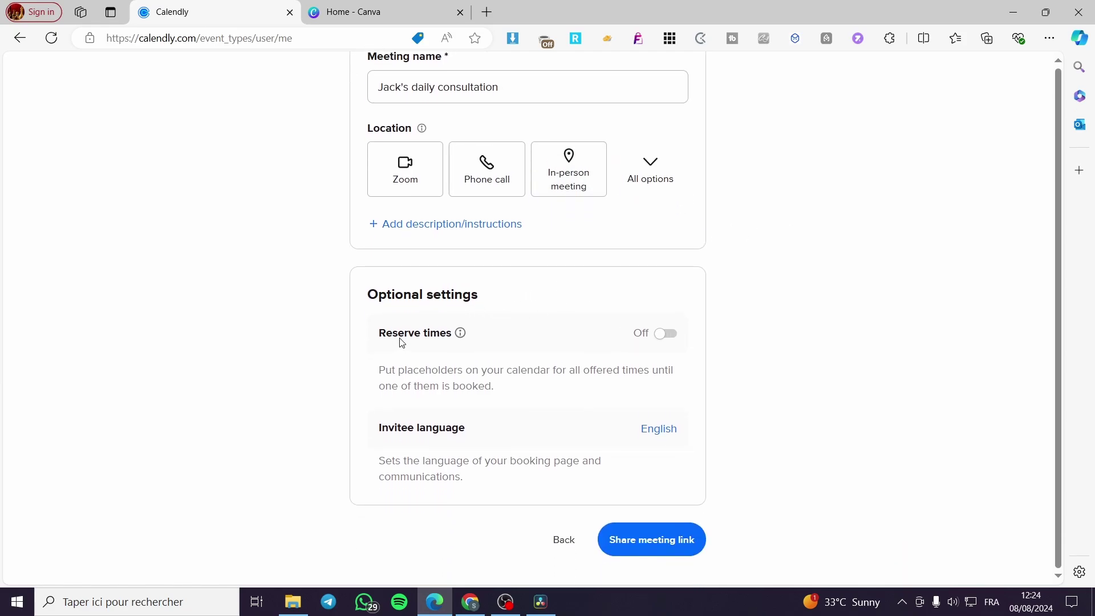
# - Create the meeting's share link and copy it
pyautogui.click(653, 549)
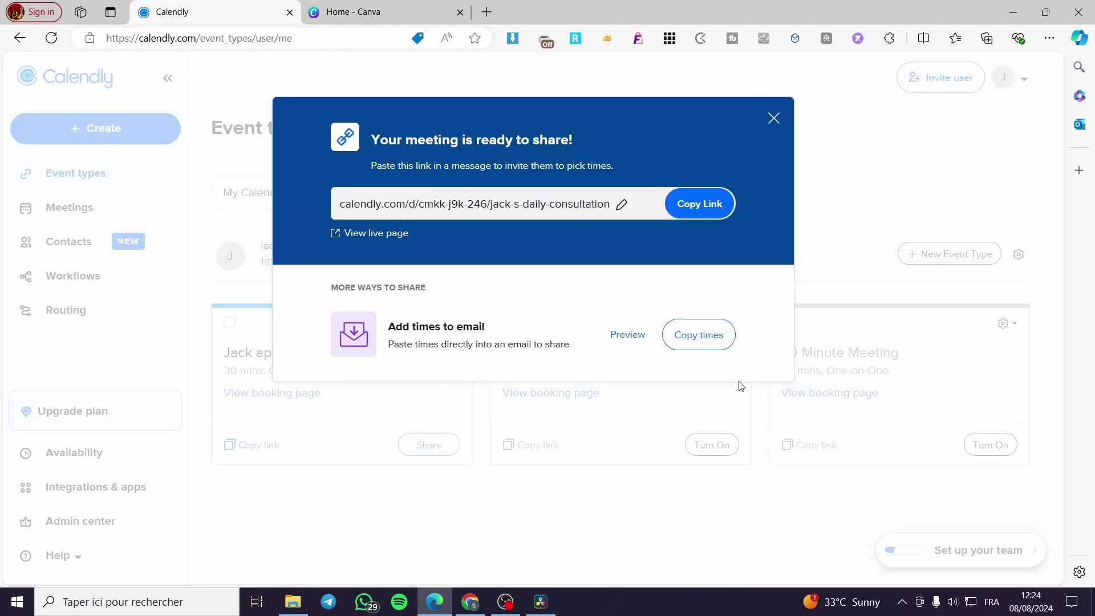
pyautogui.click(705, 205)
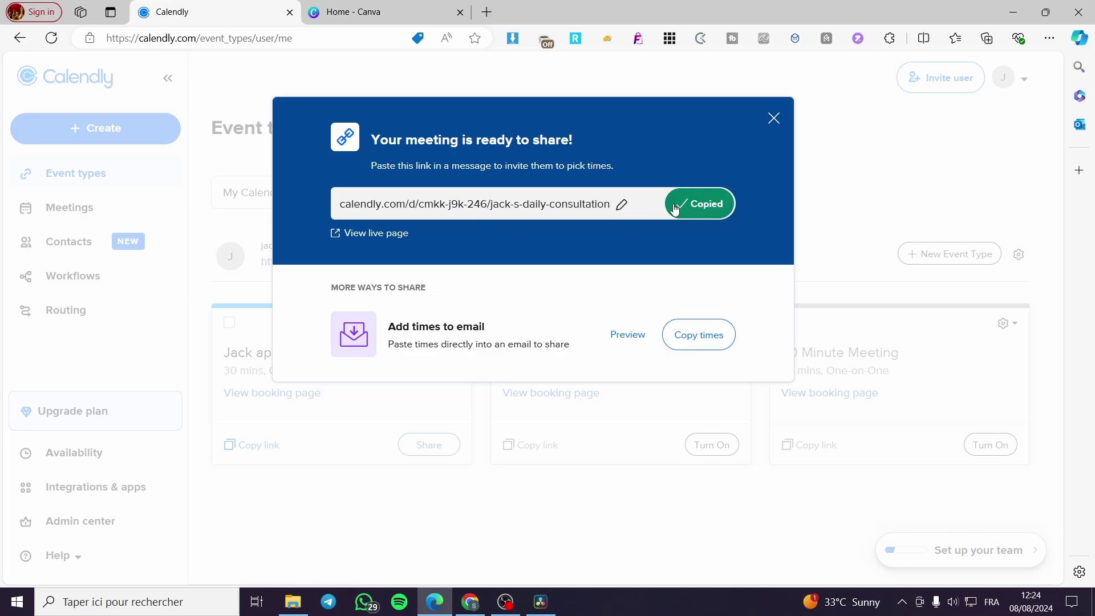
# - Switch to the Canva home page and go to Projects
pyautogui.click(358, 21)
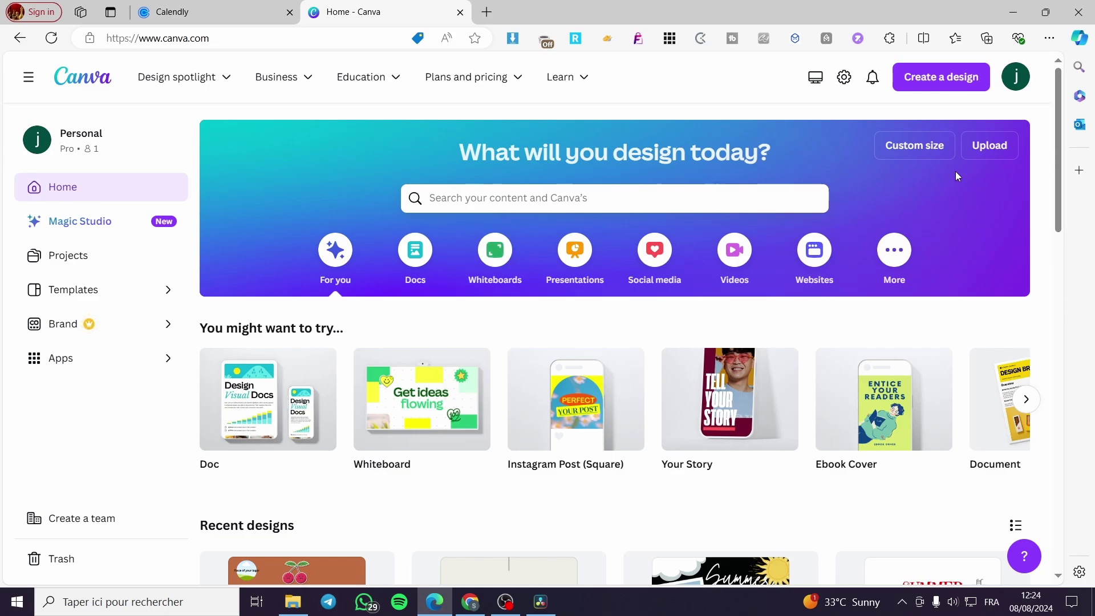
pyautogui.scroll(-3, 704, 333)
pyautogui.scroll(-1, 704, 332)
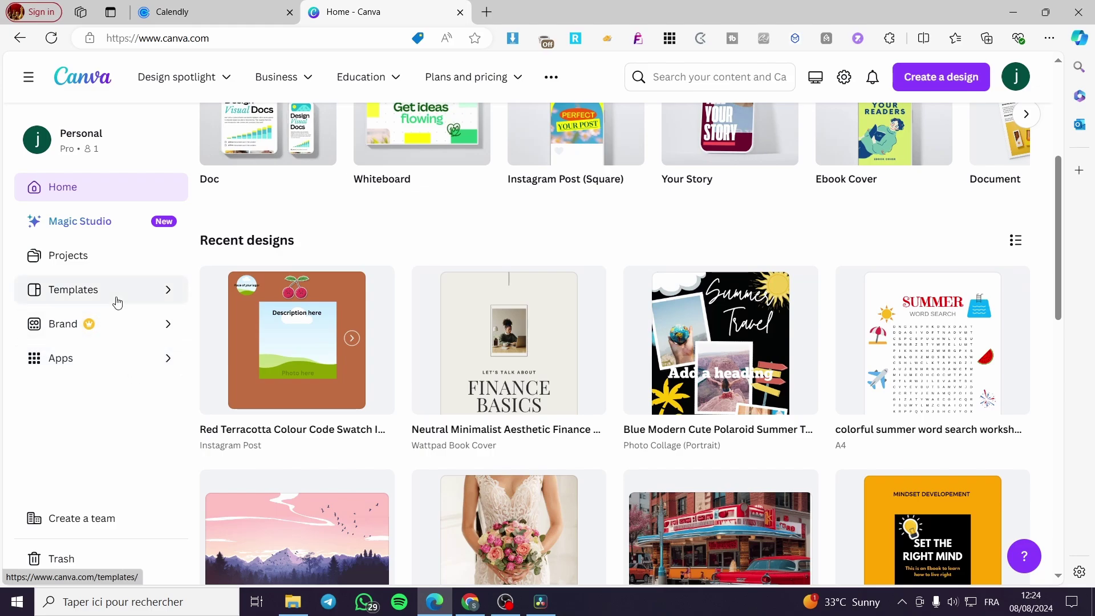
pyautogui.scroll(2, 376, 417)
pyautogui.scroll(1, 376, 417)
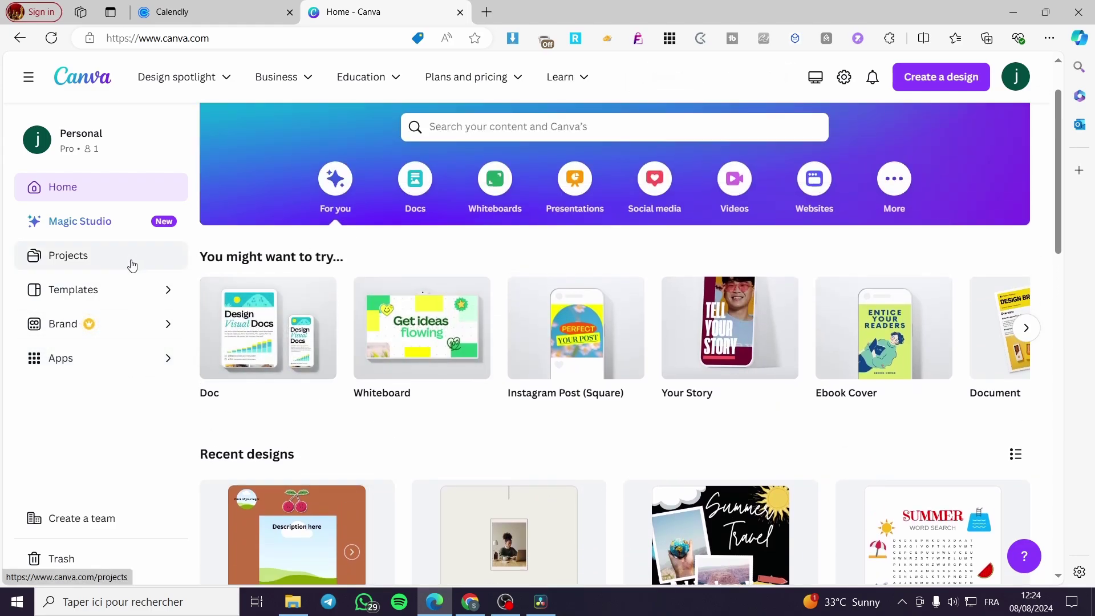
pyautogui.click(73, 254)
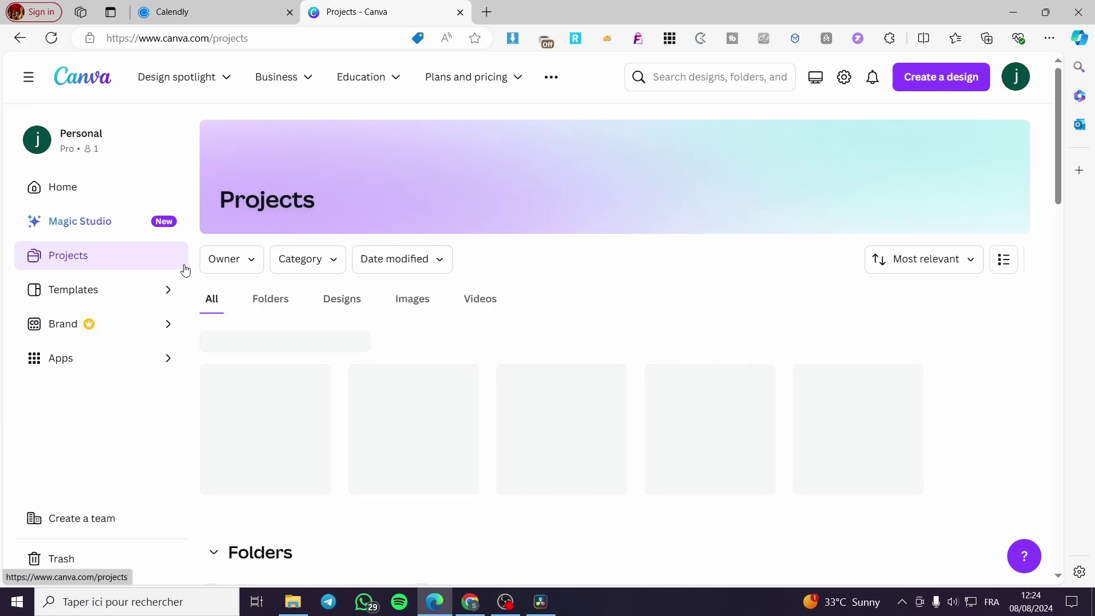
# - Filter Projects to the Website category and open the Photography Portfolio Website design
pyautogui.click(331, 262)
pyautogui.scroll(-1, 416, 382)
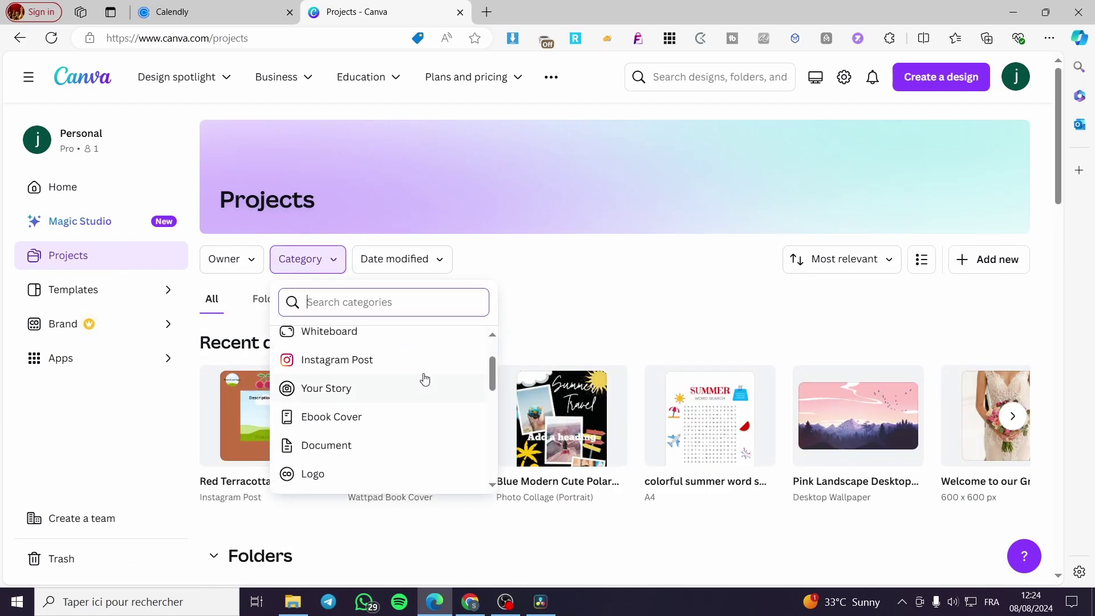
pyautogui.scroll(-2, 406, 386)
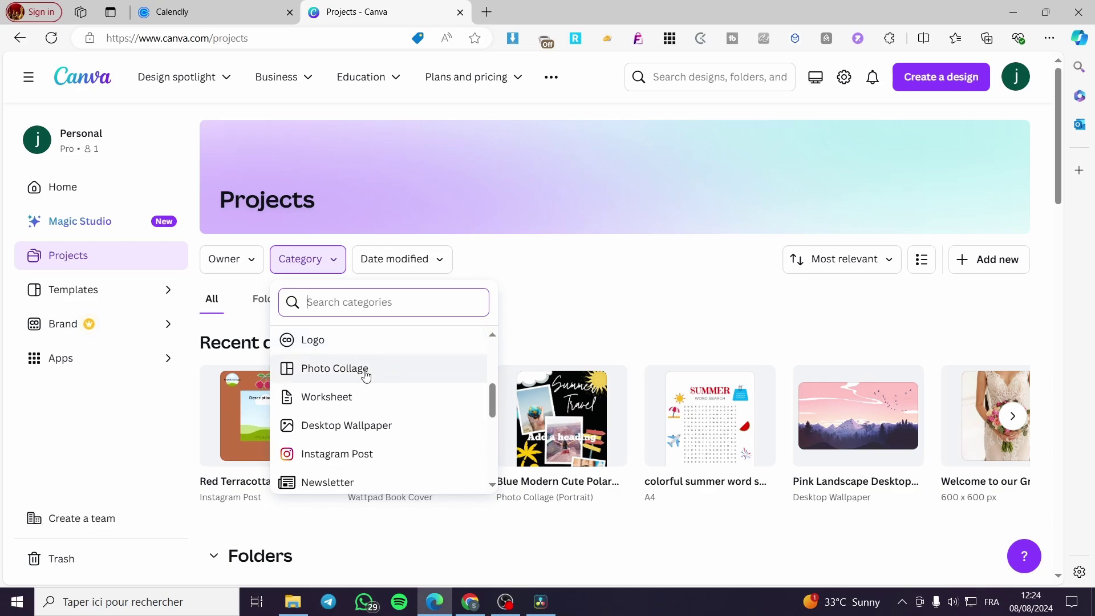
pyautogui.scroll(-2, 370, 465)
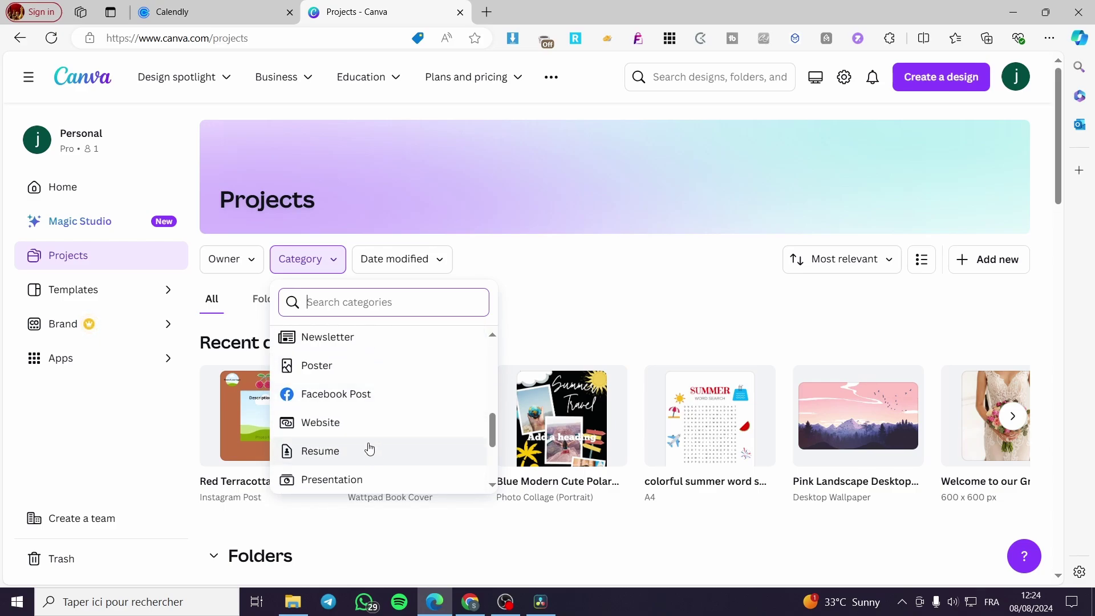
pyautogui.click(360, 429)
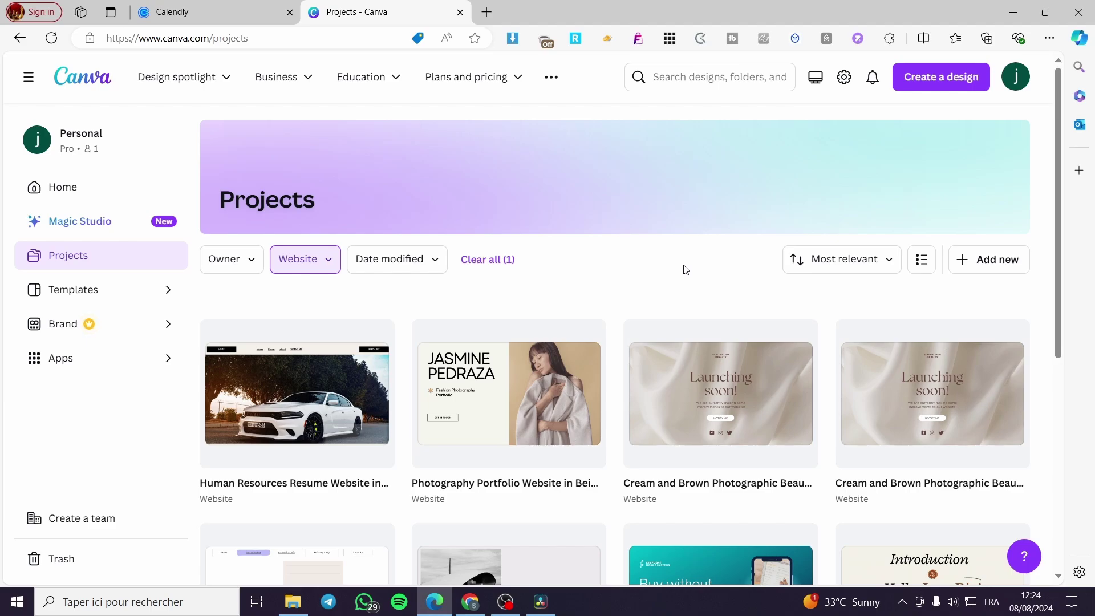
pyautogui.scroll(-1, 676, 277)
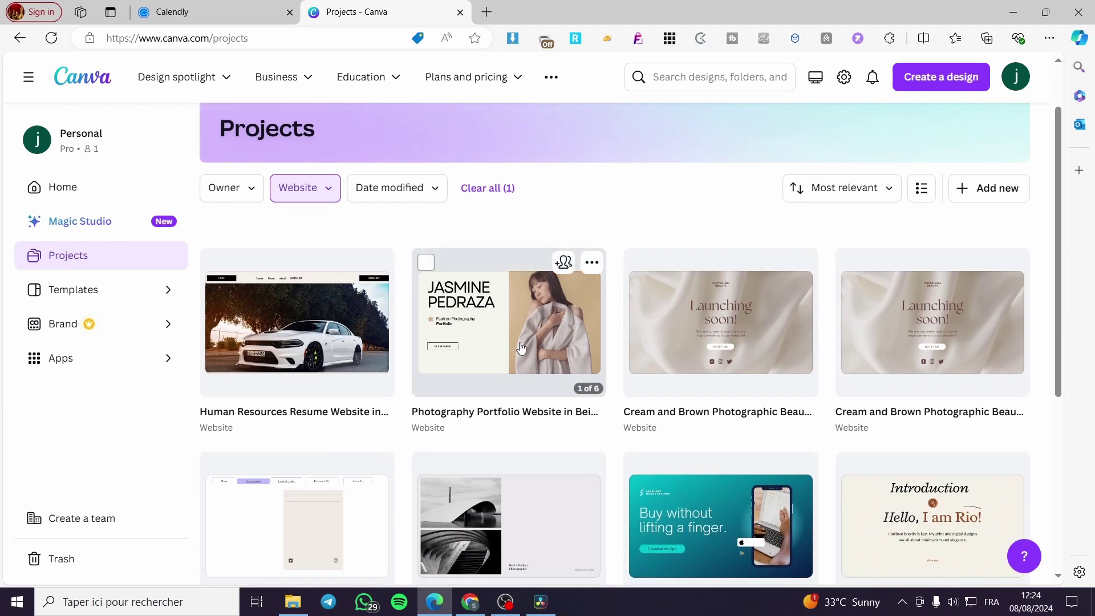
pyautogui.click(505, 336)
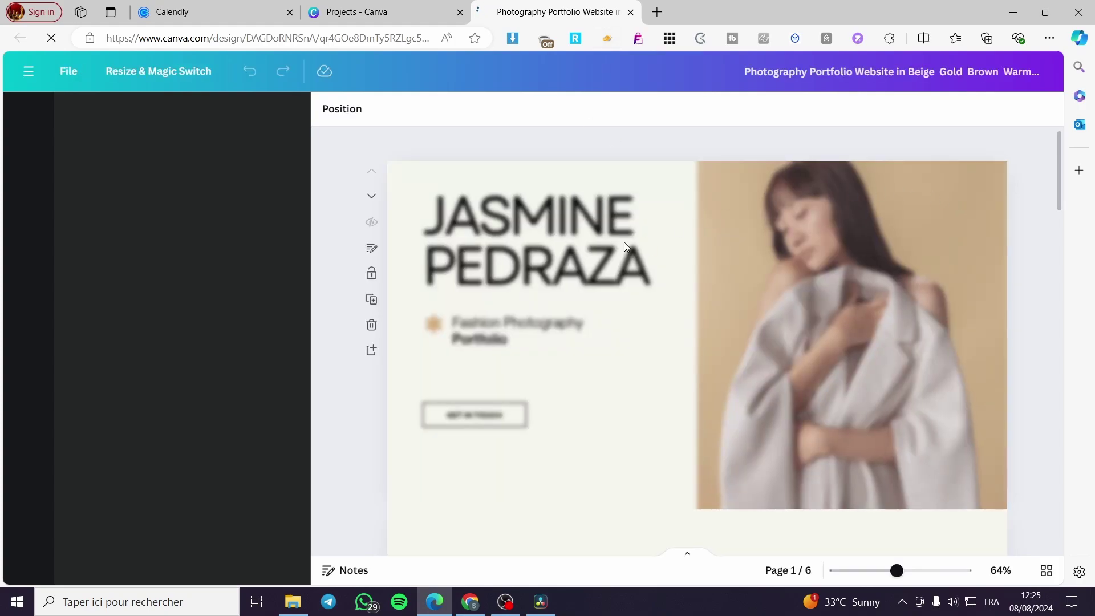
# - Open the portfolio website in the editor and append a blank page at the end
pyautogui.scroll(-3, 643, 300)
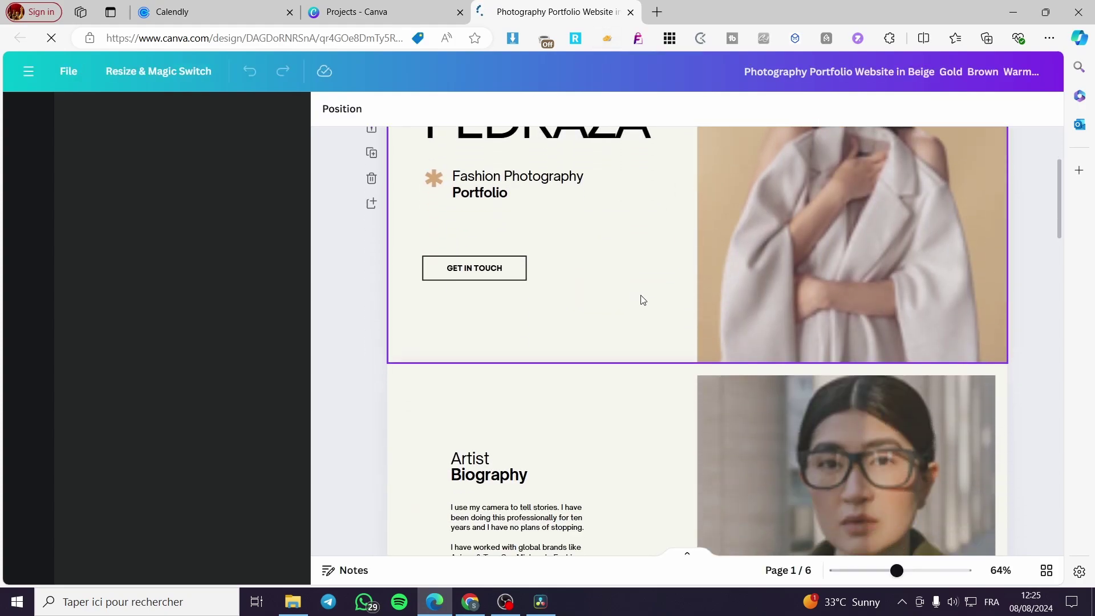
pyautogui.scroll(-1, 643, 300)
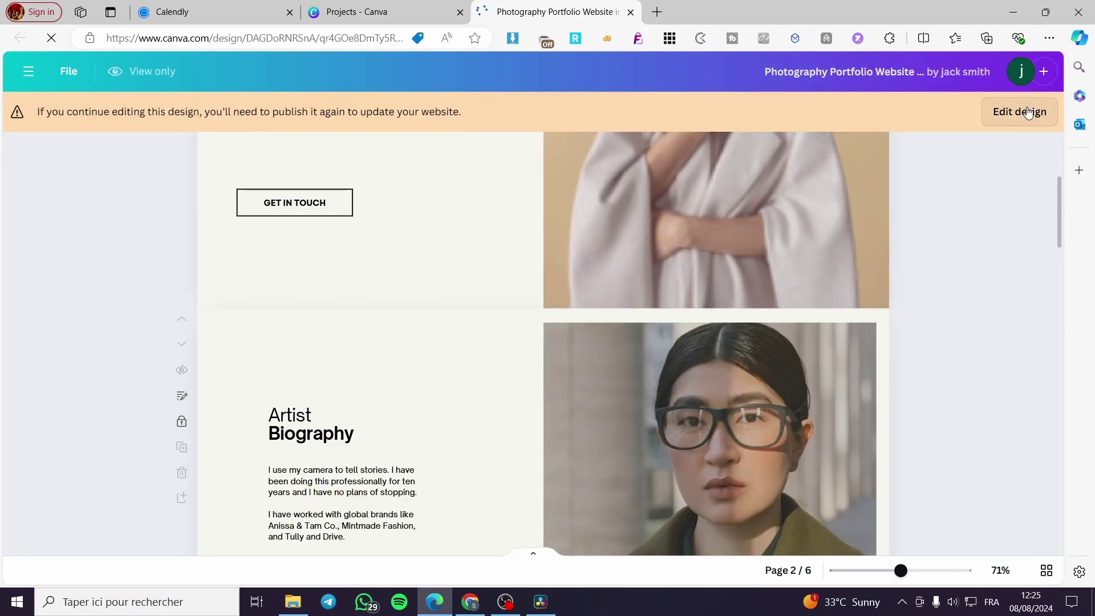
pyautogui.click(1027, 112)
pyautogui.scroll(-5, 942, 188)
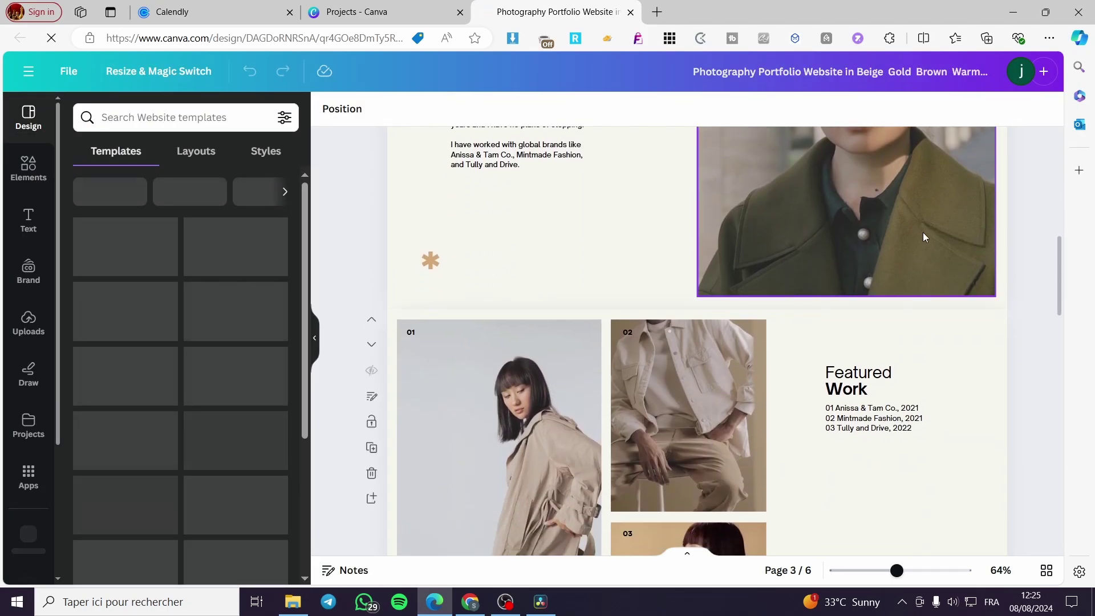
pyautogui.scroll(-10, 925, 237)
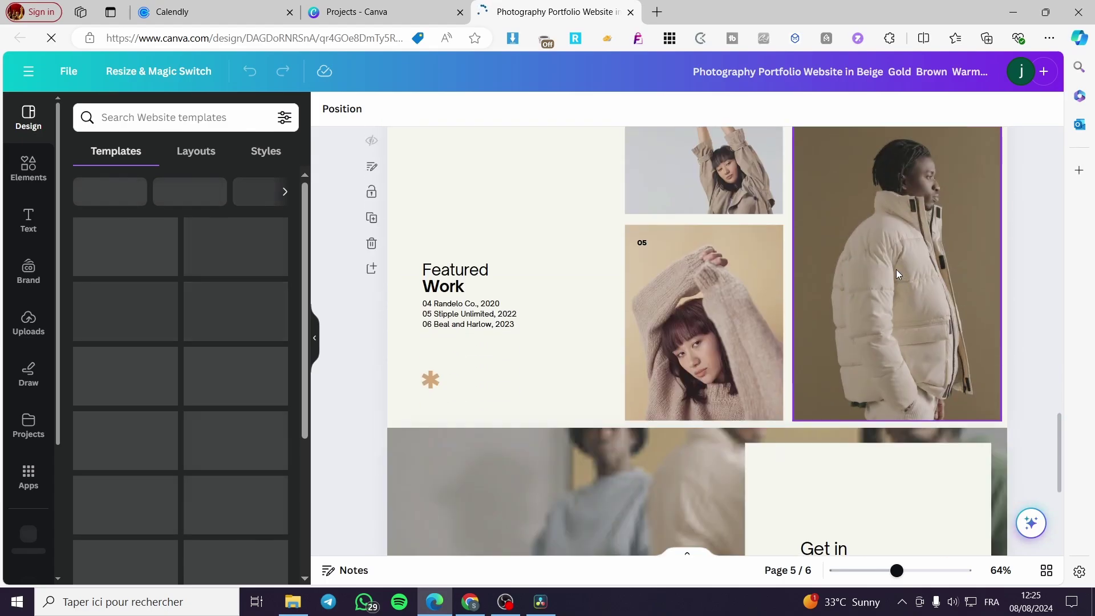
pyautogui.scroll(-5, 897, 274)
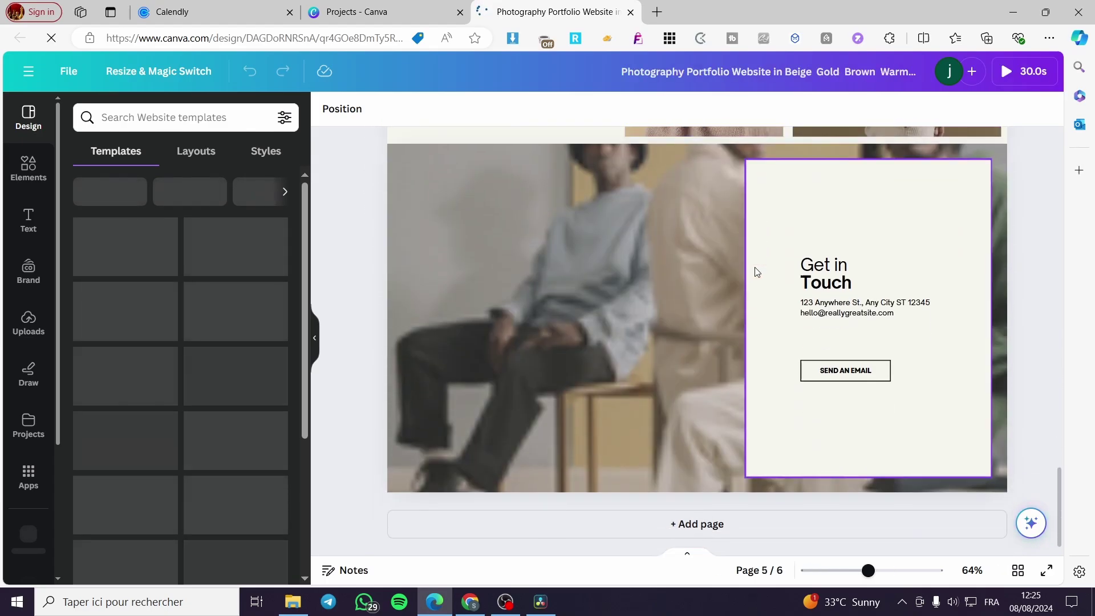
pyautogui.click(707, 525)
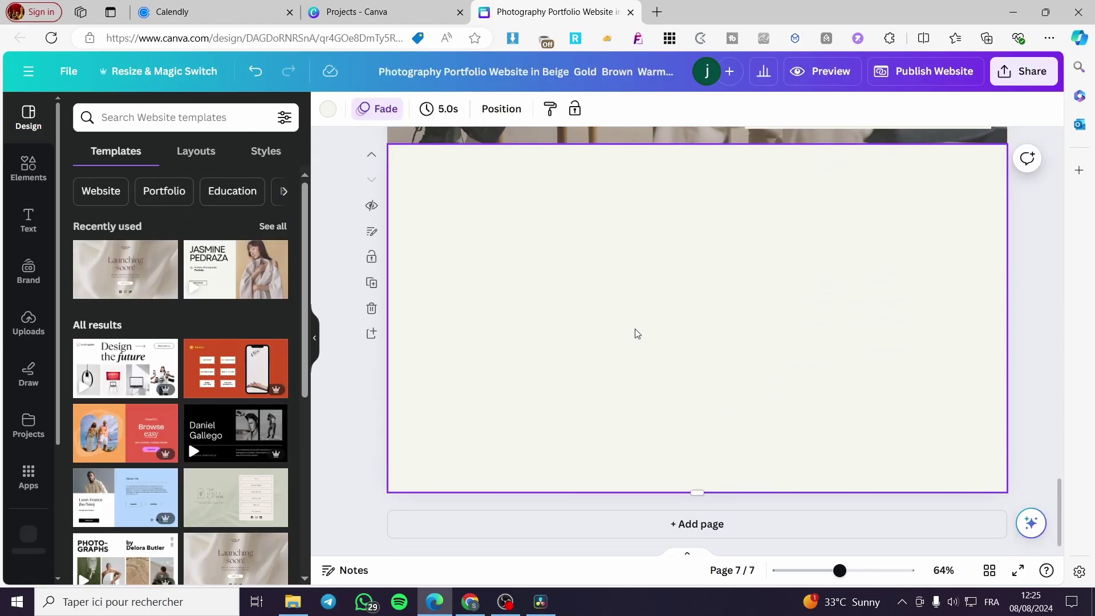
pyautogui.scroll(2, 440, 282)
# - Move the blank page before Get in Touch and add a 'Book a Meeting' heading
pyautogui.click(371, 297)
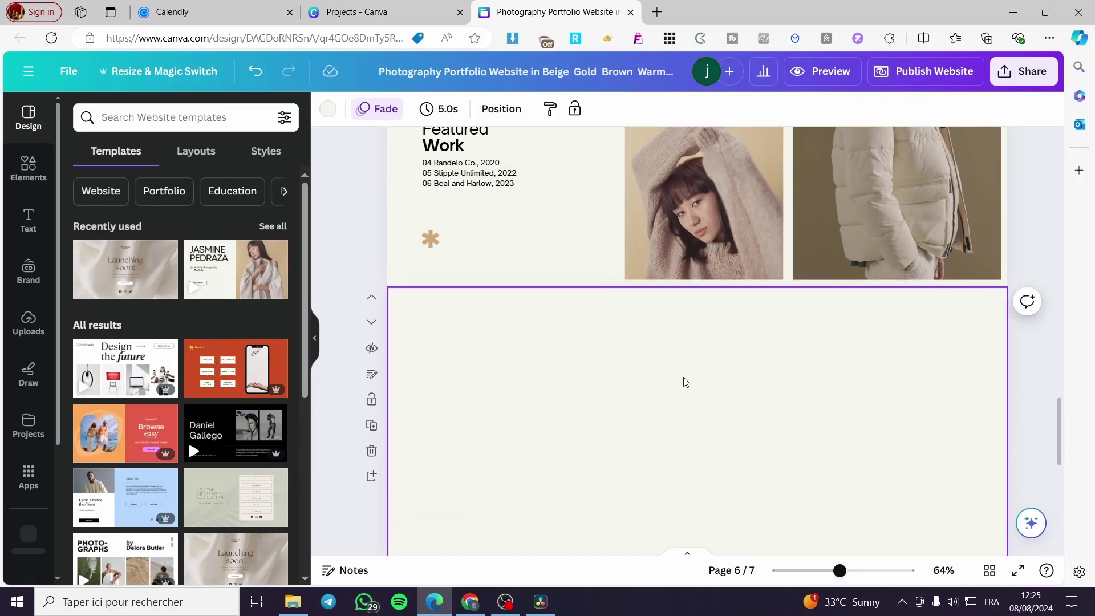
pyautogui.click(28, 219)
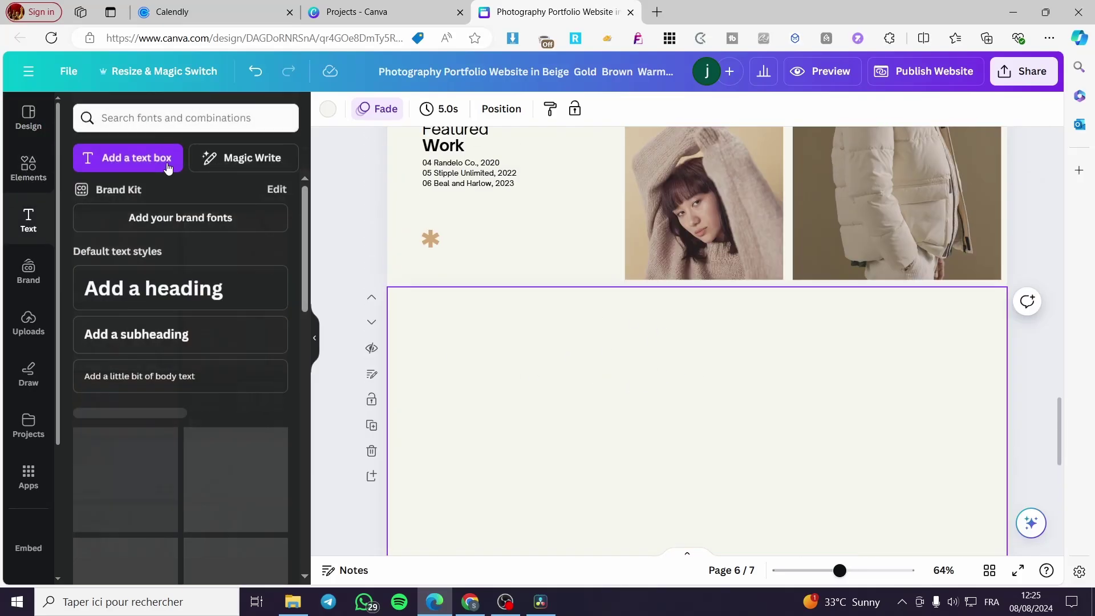
pyautogui.click(175, 282)
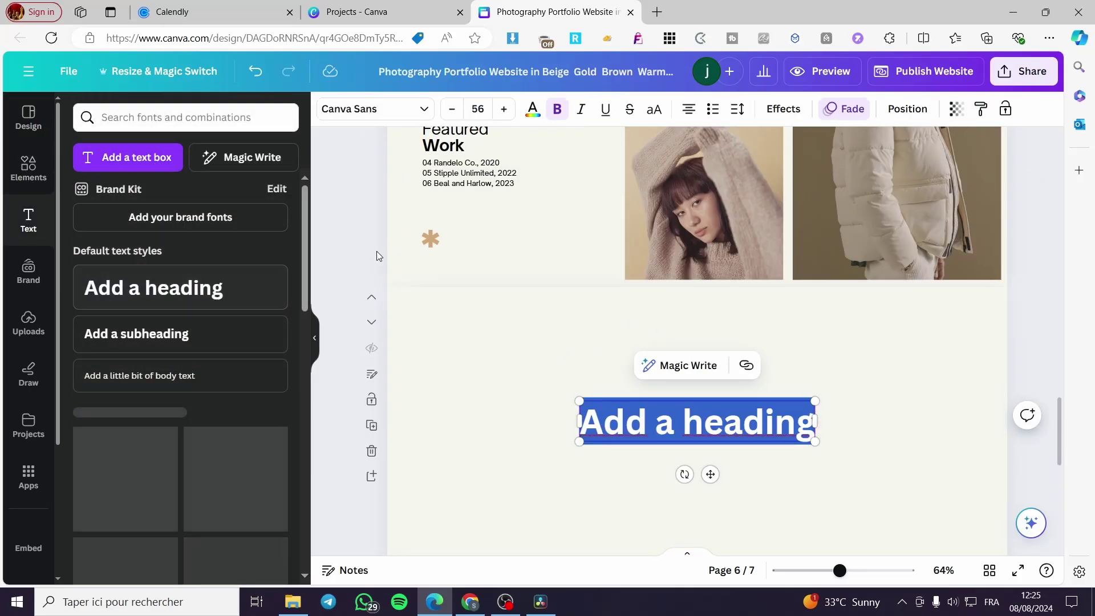
pyautogui.write('B')
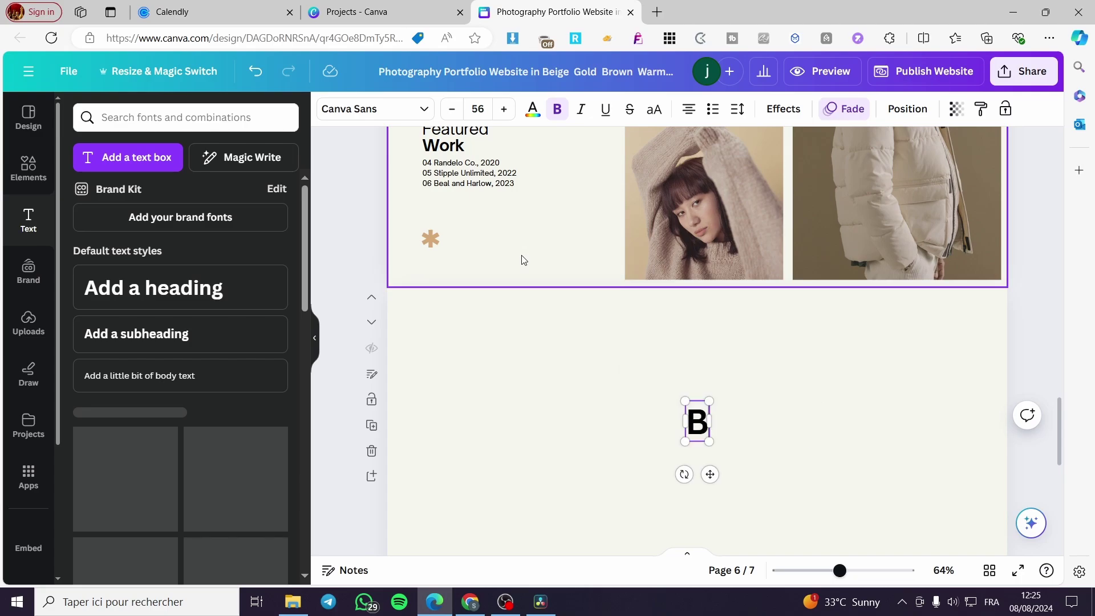
pyautogui.write('ook a')
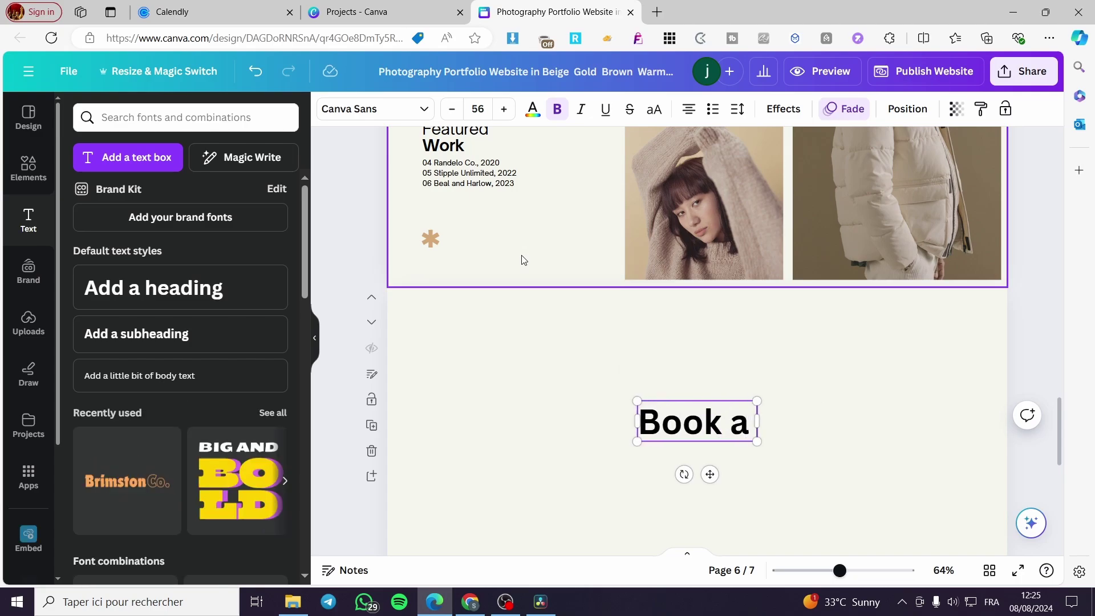
pyautogui.write(' Meetin')
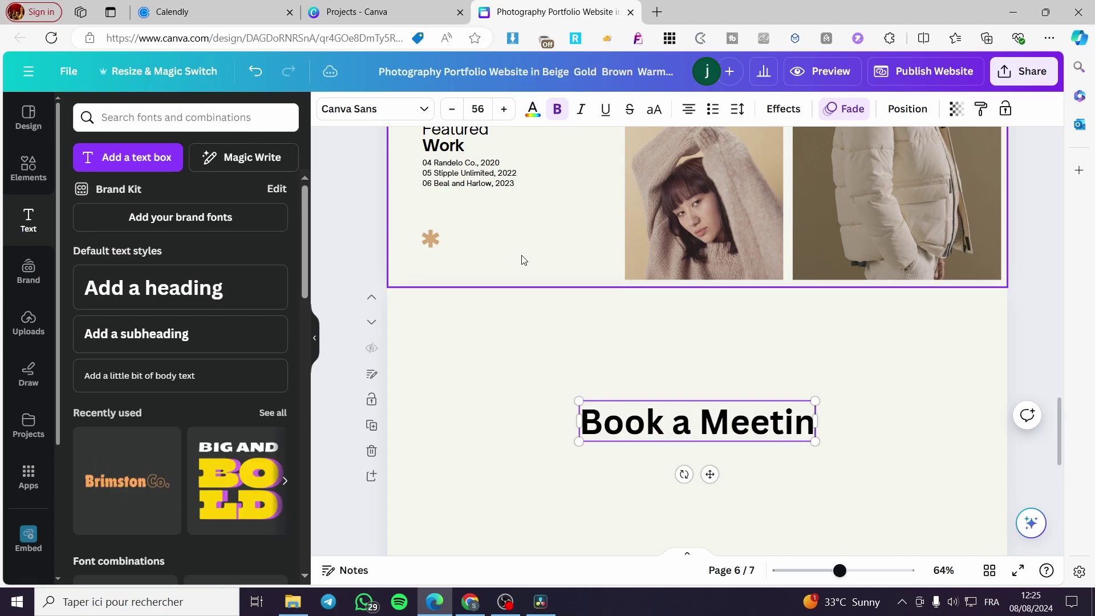
pyautogui.write('g')
pyautogui.moveTo(710, 474); pyautogui.dragTo(708, 372)
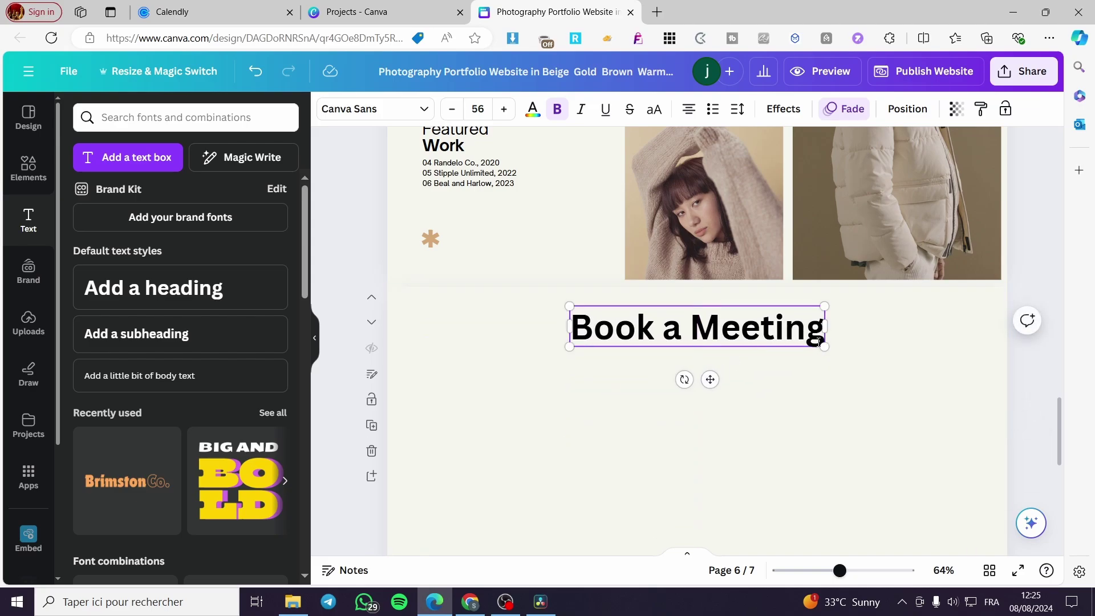
# - Try the Chunk Five font on the heading and centre it near the page top
pyautogui.doubleClick(819, 341)
pyautogui.click(421, 108)
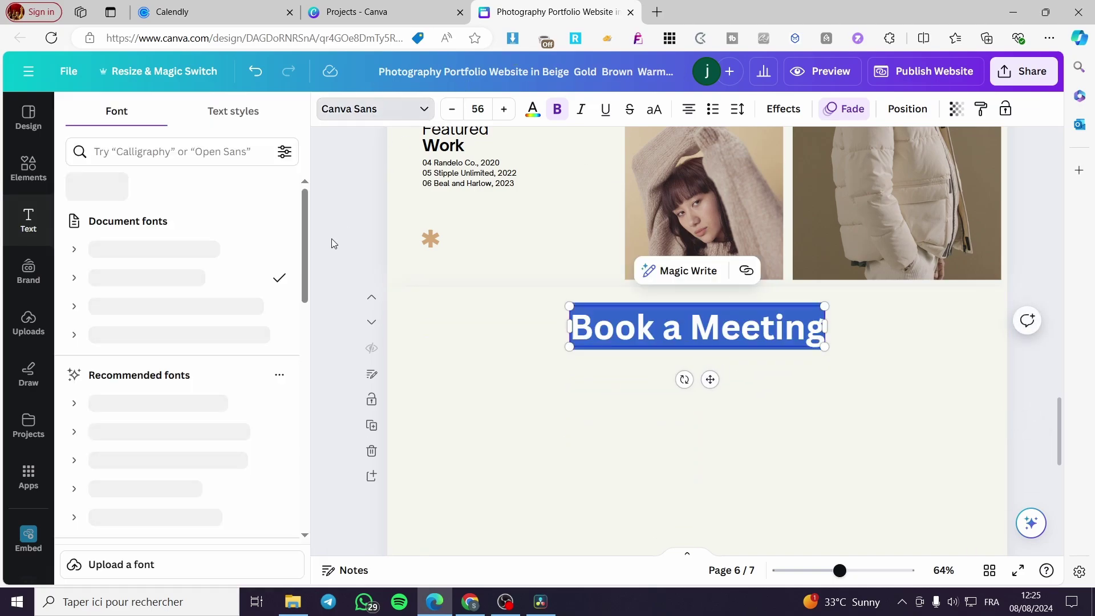
pyautogui.scroll(-3, 215, 420)
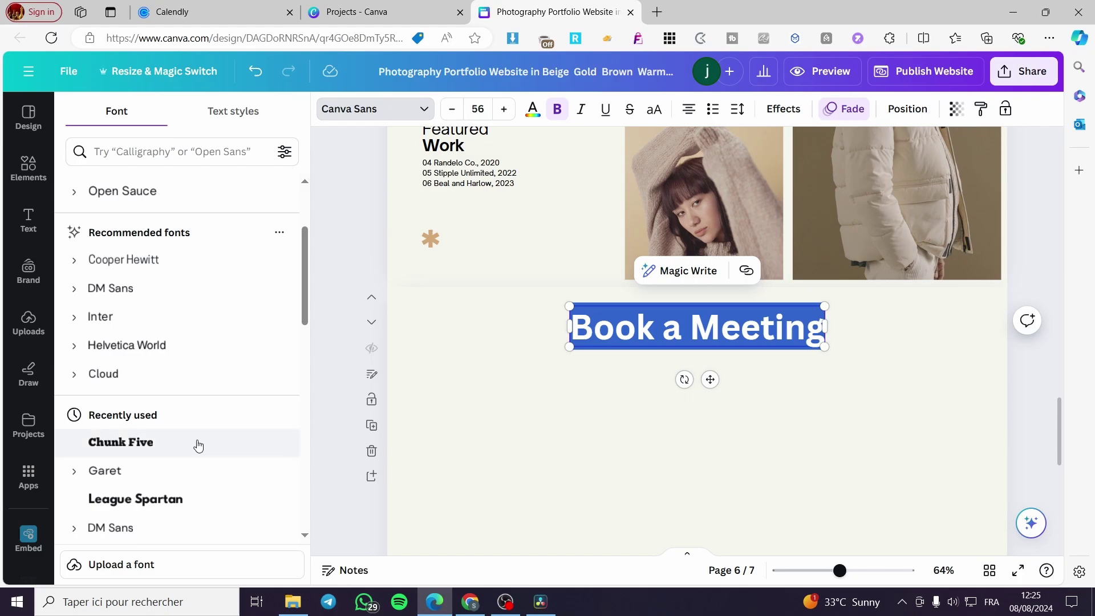
pyautogui.click(178, 449)
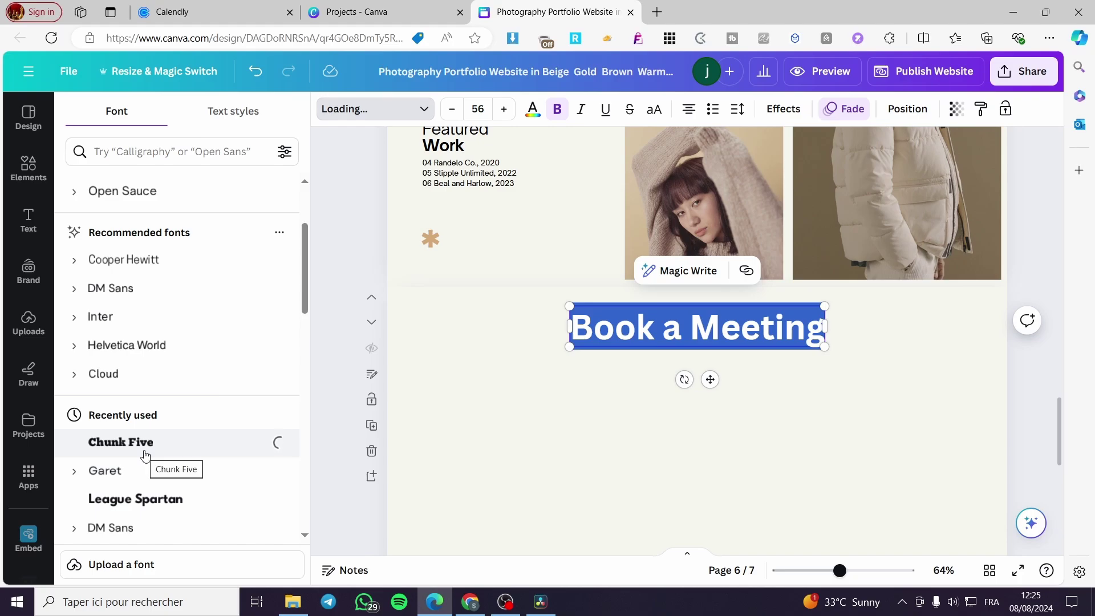
pyautogui.click(889, 375)
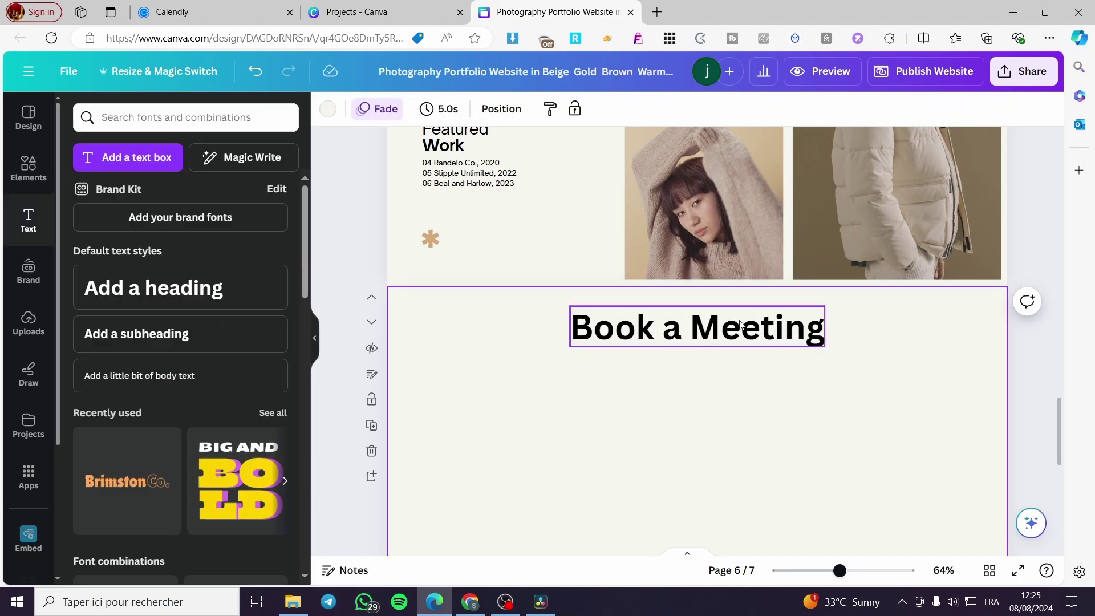
pyautogui.moveTo(739, 330); pyautogui.dragTo(739, 318)
pyautogui.scroll(2, 543, 206)
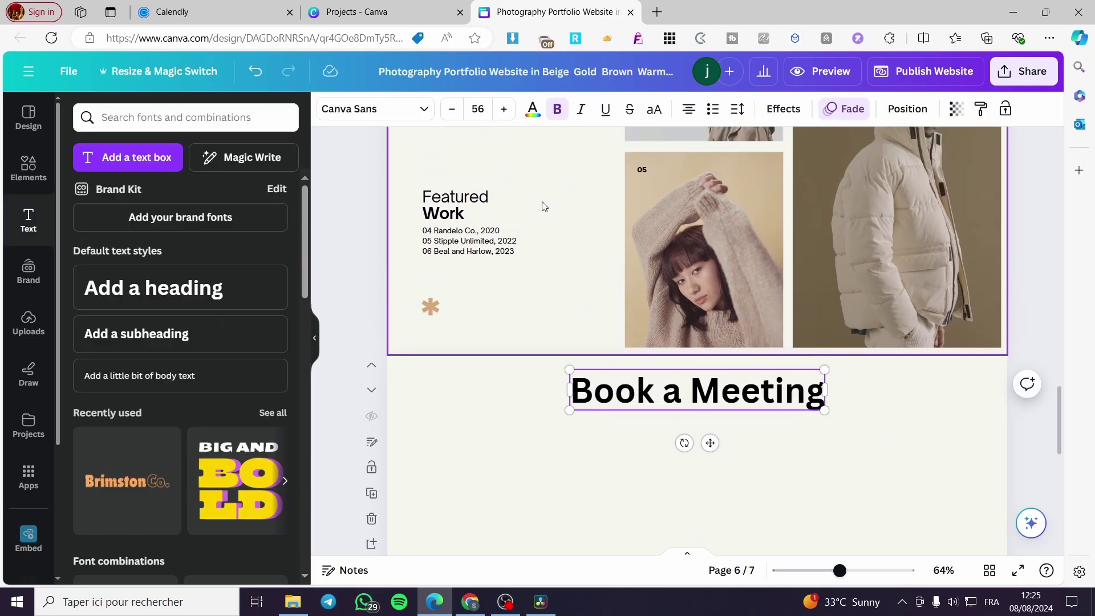
pyautogui.scroll(-2, 671, 358)
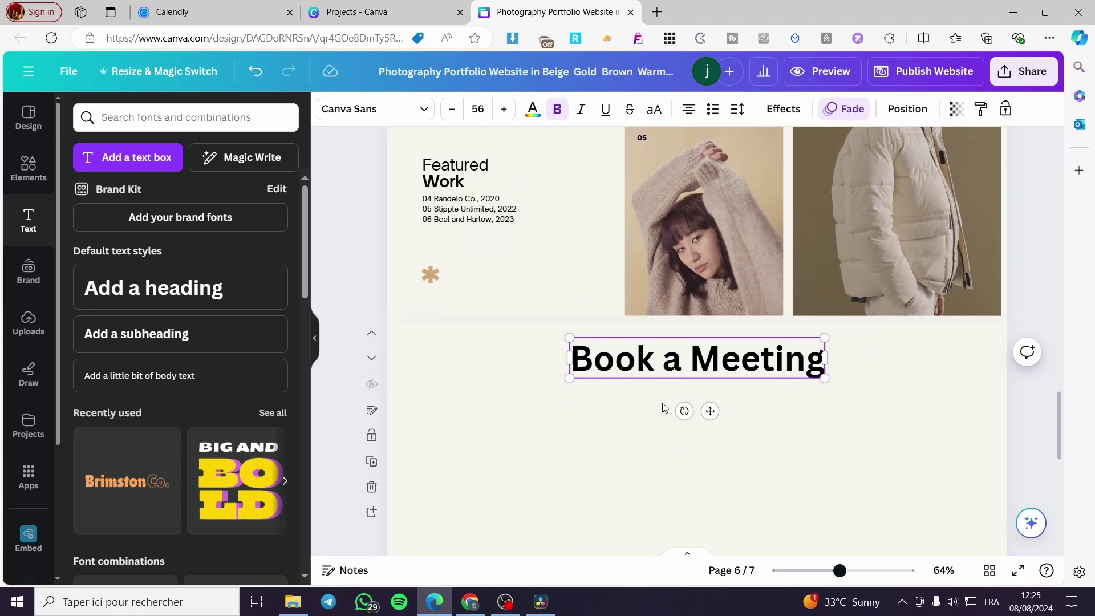
pyautogui.click(39, 476)
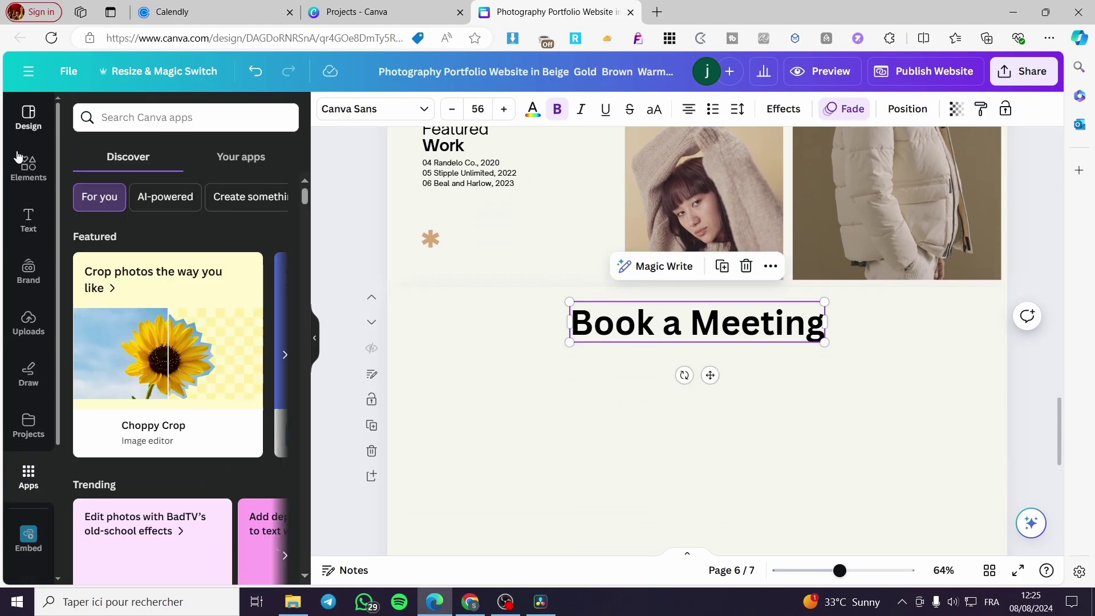
# - Find Canva's Embed app and paste the Calendly booking link into its web link field
pyautogui.click(174, 118)
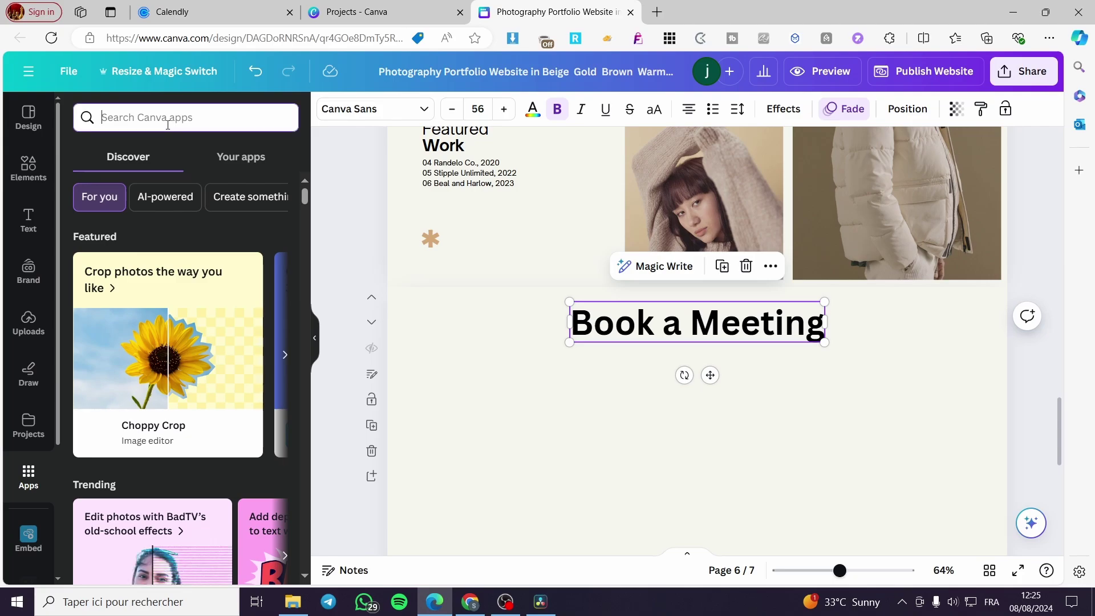
pyautogui.write('embed')
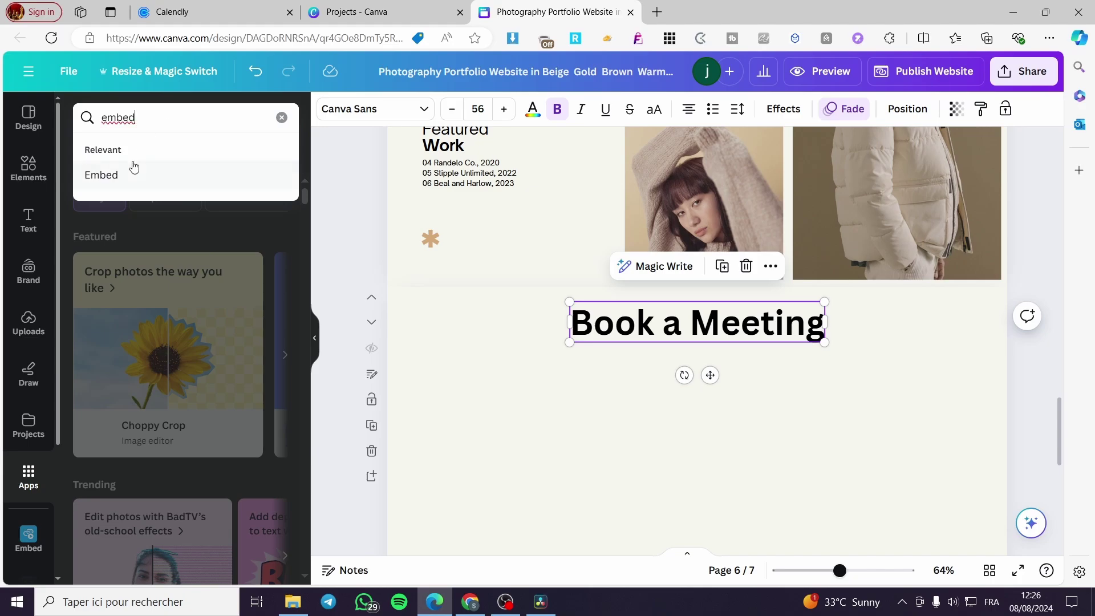
pyautogui.click(134, 167)
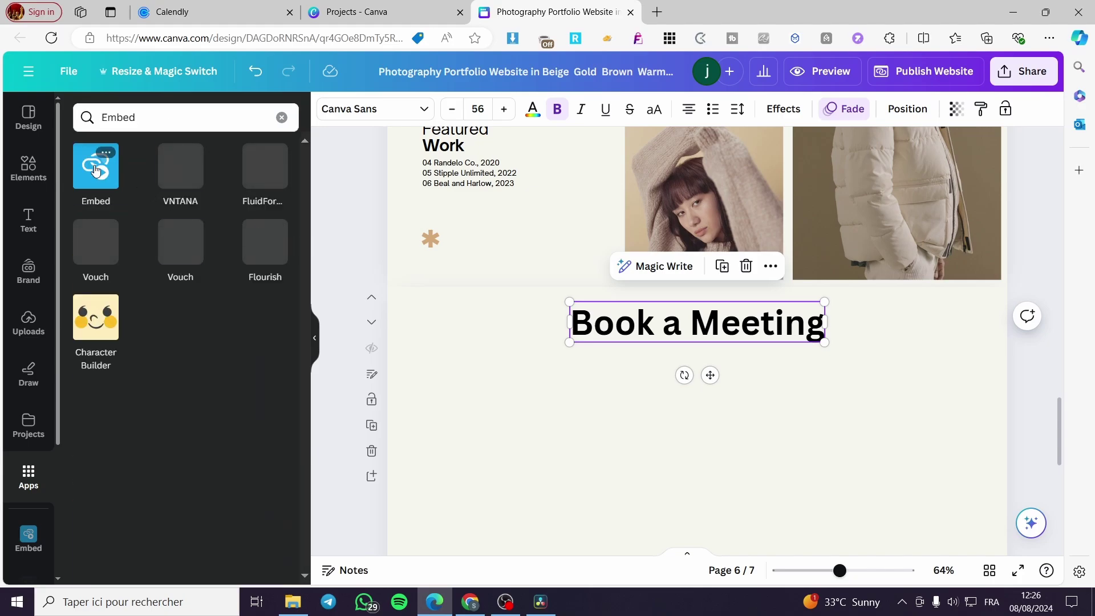
pyautogui.click(90, 173)
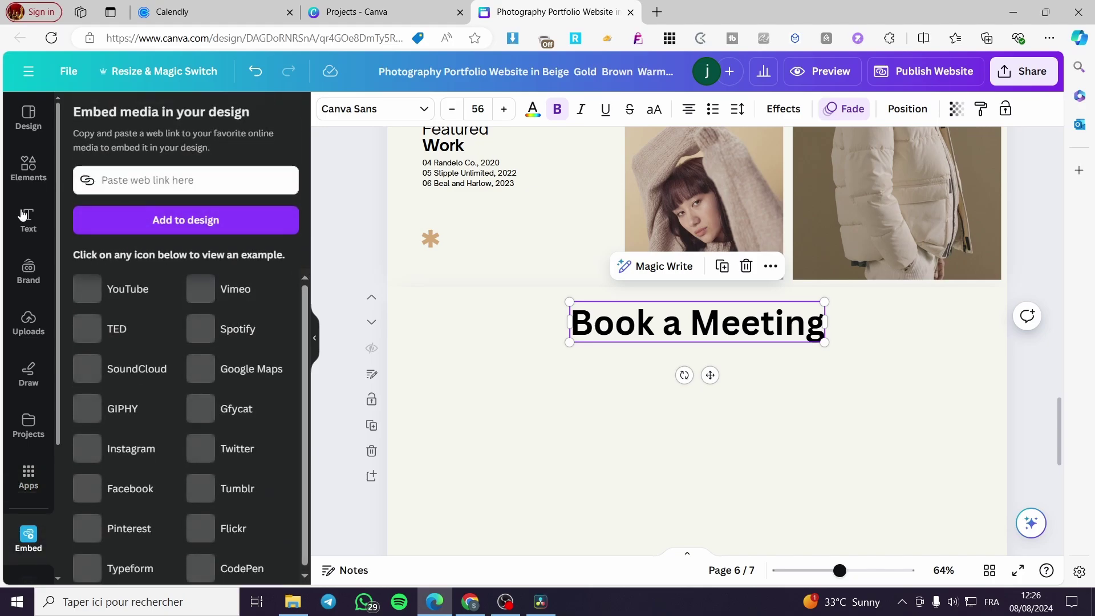
pyautogui.click(166, 180)
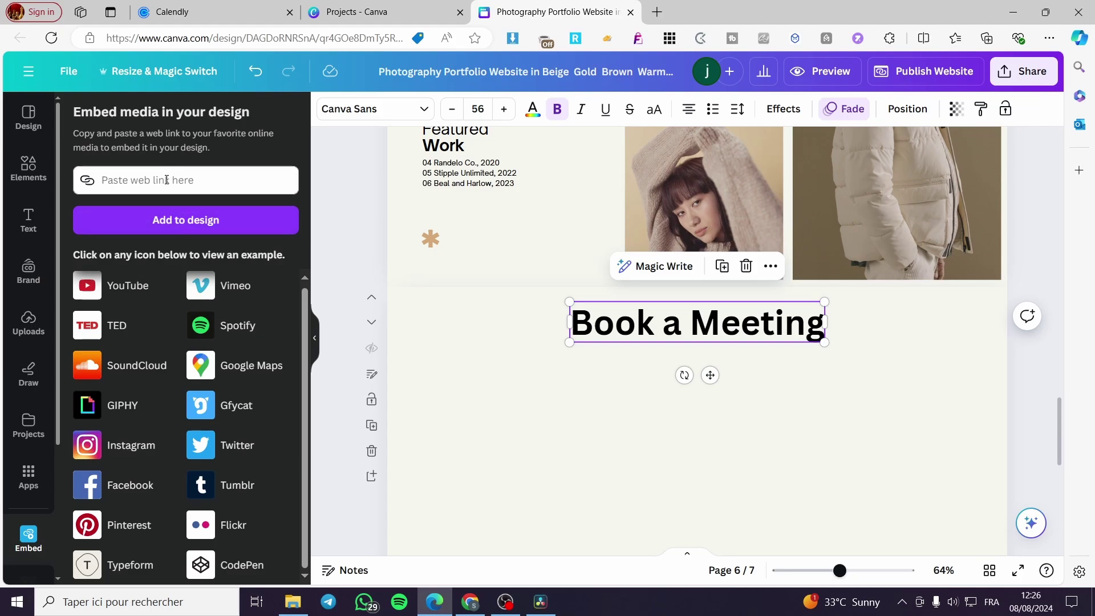
pyautogui.hotkey('ctrl', 'v')
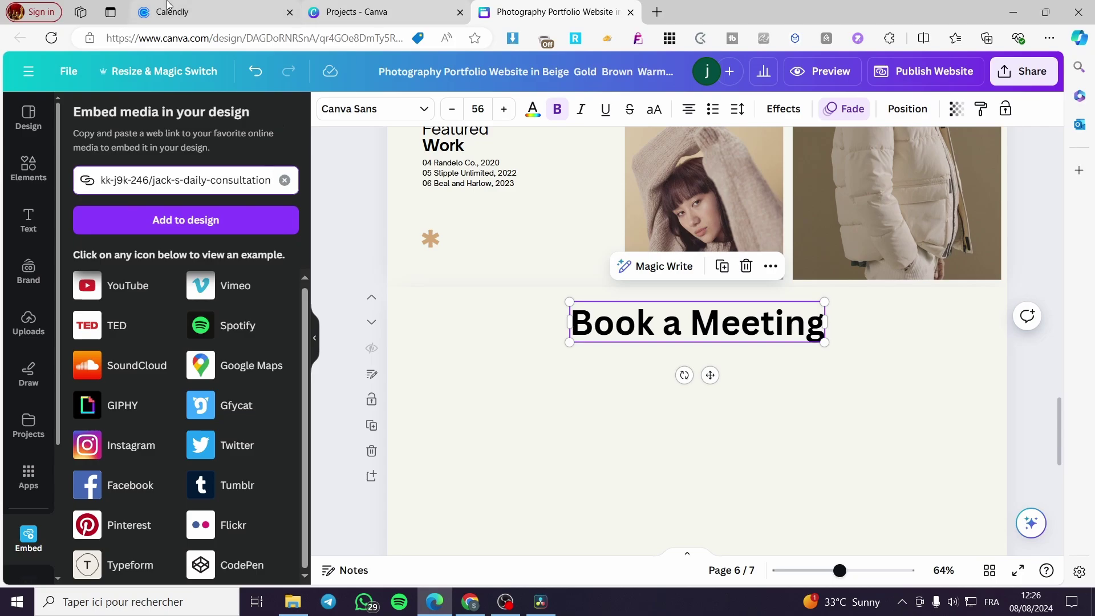
# - Add the Calendly embed to the page, shrink it, and move it beneath the Book a Meeting heading
pyautogui.click(180, 222)
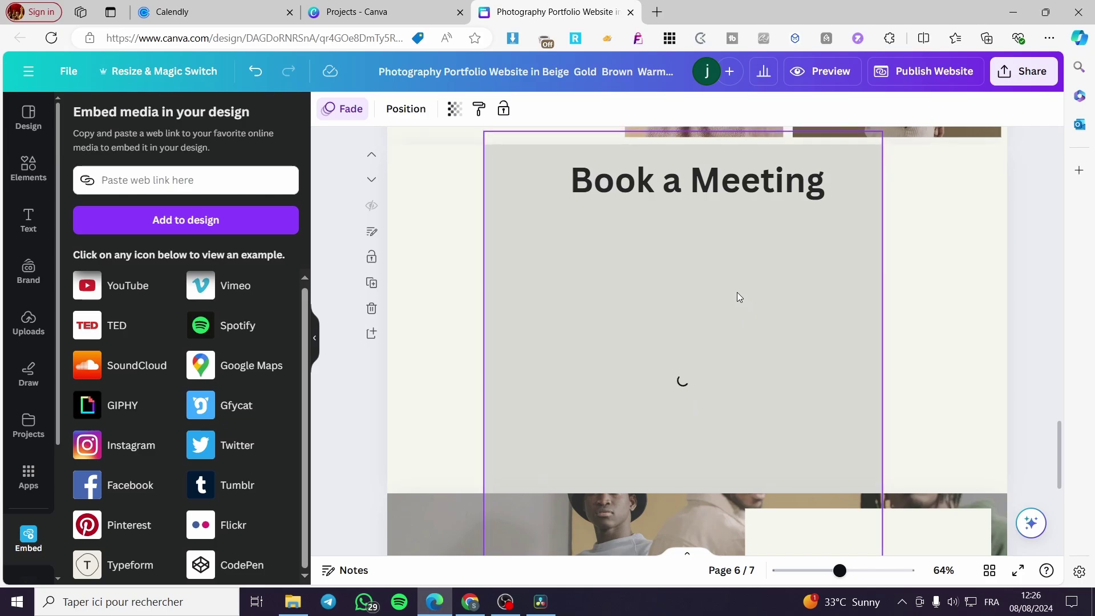
pyautogui.scroll(-4, 824, 341)
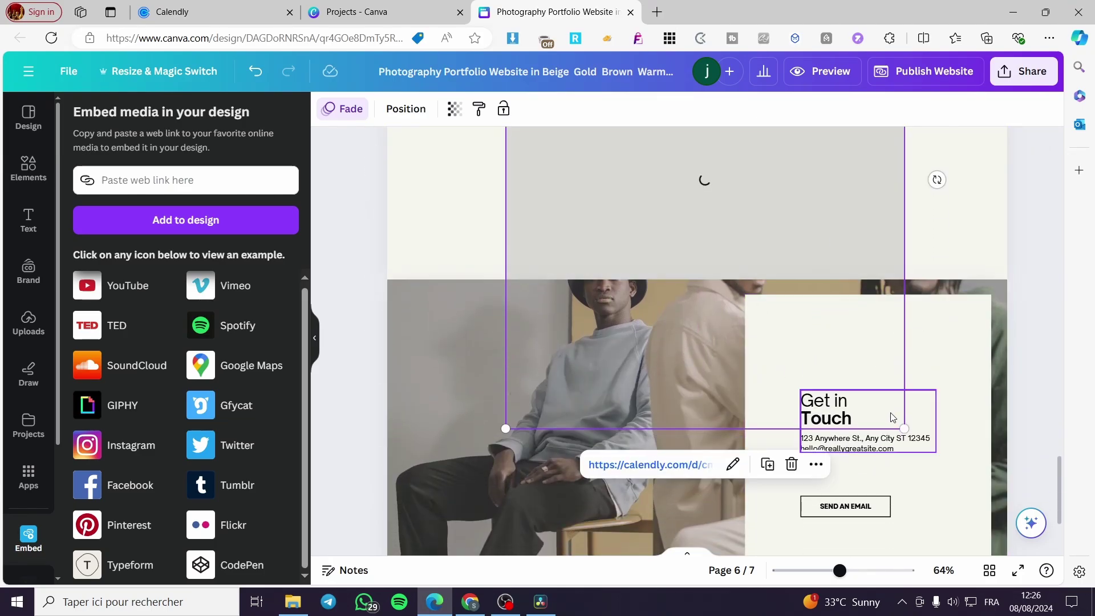
pyautogui.moveTo(902, 426); pyautogui.dragTo(832, 239)
pyautogui.scroll(5, 769, 333)
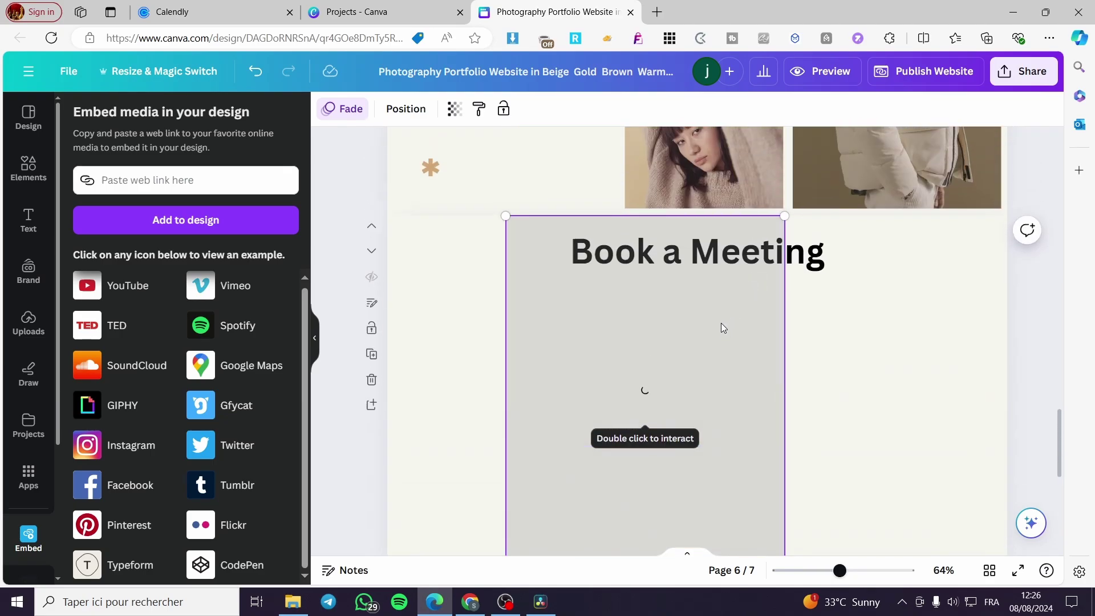
pyautogui.moveTo(745, 355); pyautogui.dragTo(798, 352)
pyautogui.moveTo(790, 264); pyautogui.dragTo(782, 279)
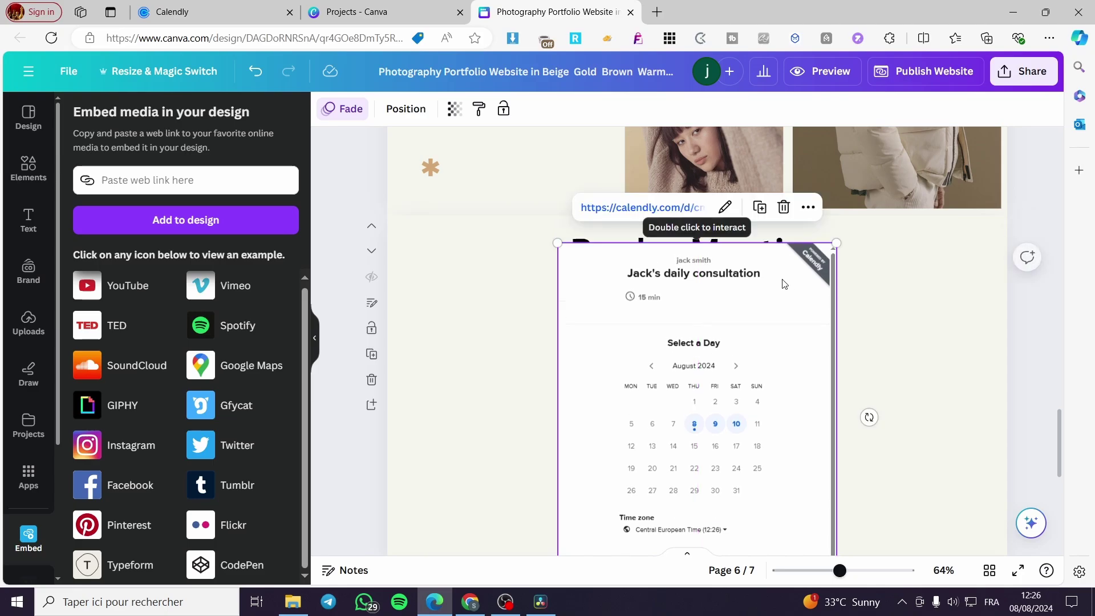
# - Bring the heading in front of the calendar and move the calendar embed to the section top
pyautogui.click(739, 240)
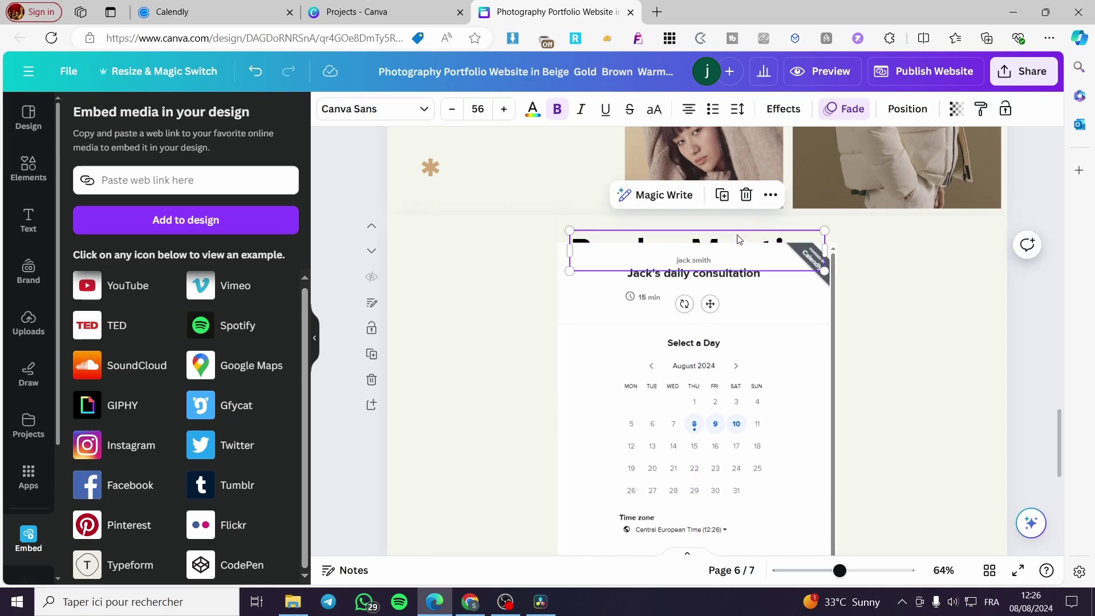
pyautogui.click(921, 111)
pyautogui.click(108, 147)
pyautogui.click(843, 343)
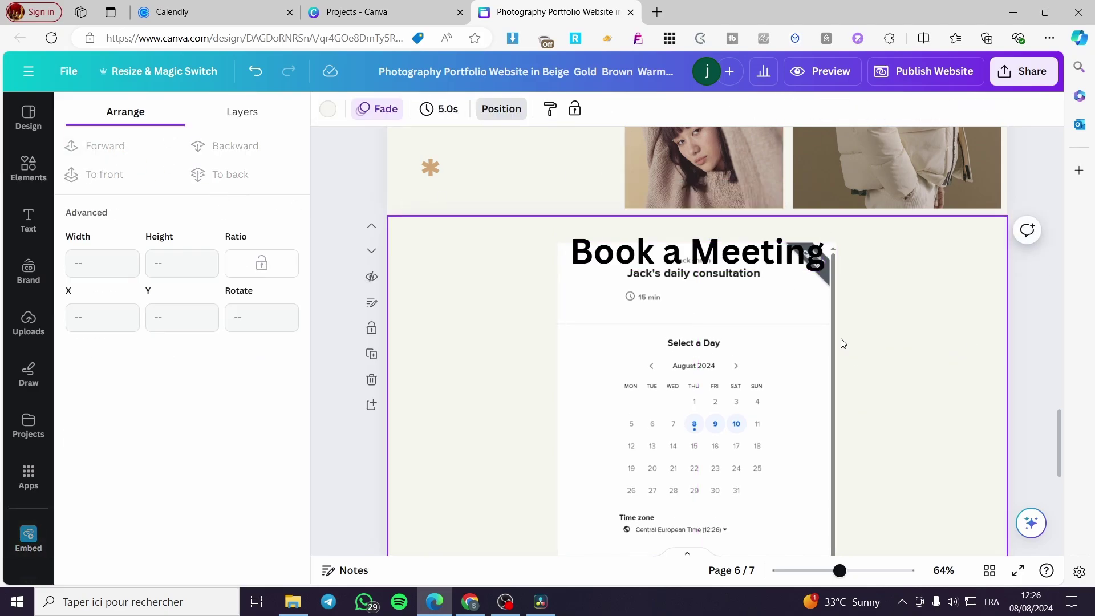
pyautogui.moveTo(765, 343); pyautogui.dragTo(762, 310)
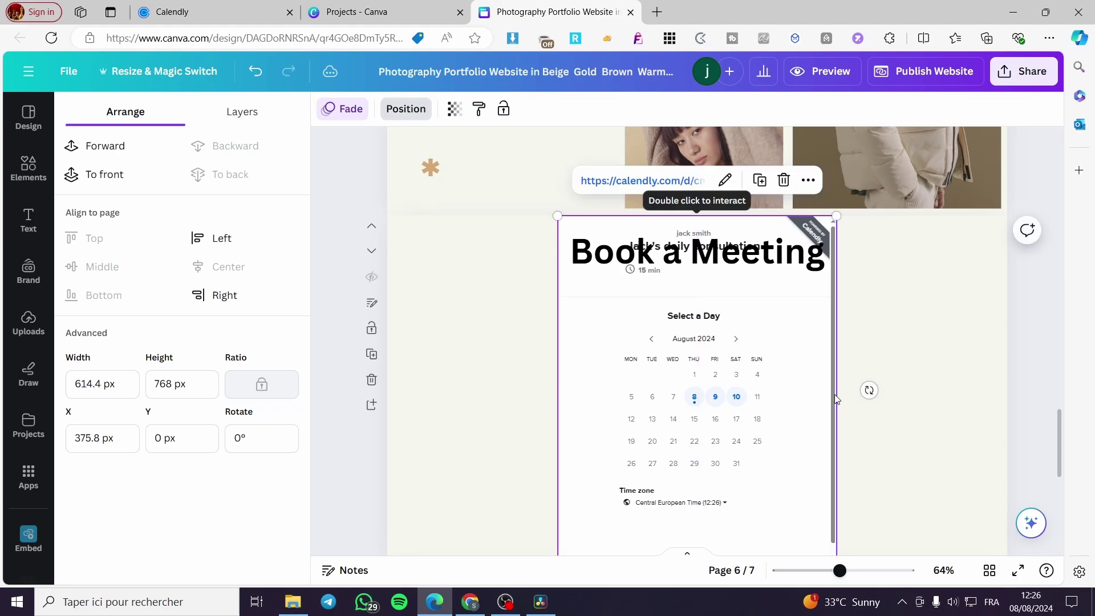
pyautogui.scroll(-3, 833, 397)
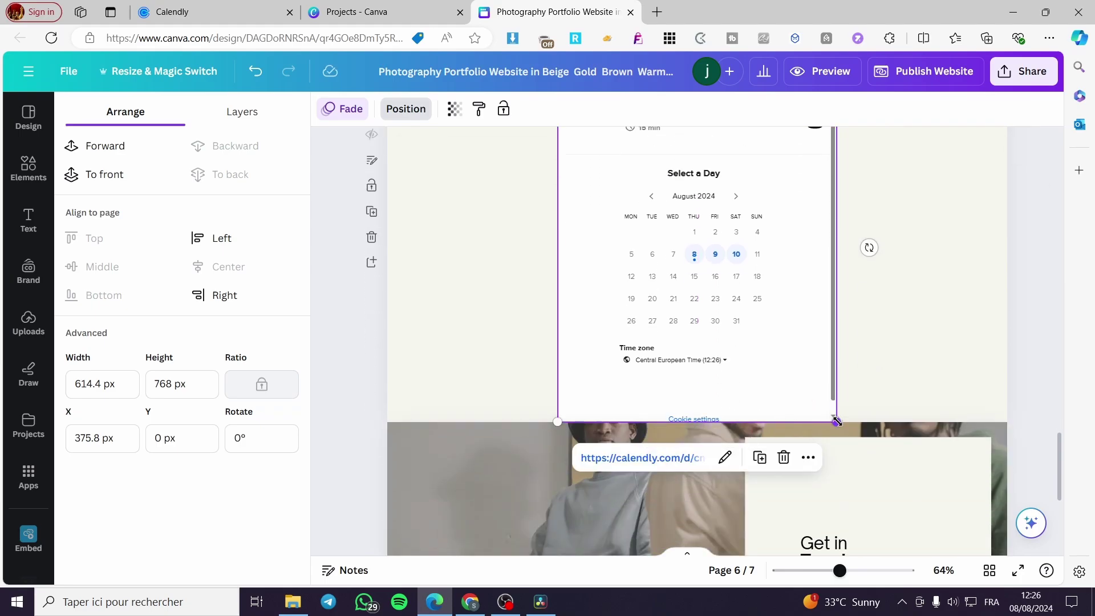
pyautogui.moveTo(837, 422); pyautogui.dragTo(834, 418)
pyautogui.moveTo(833, 416); pyautogui.dragTo(836, 421)
pyautogui.scroll(2, 741, 445)
# - Shrink the heading to size 30.9, place it left of the calendar, and shorten the section
pyautogui.click(687, 180)
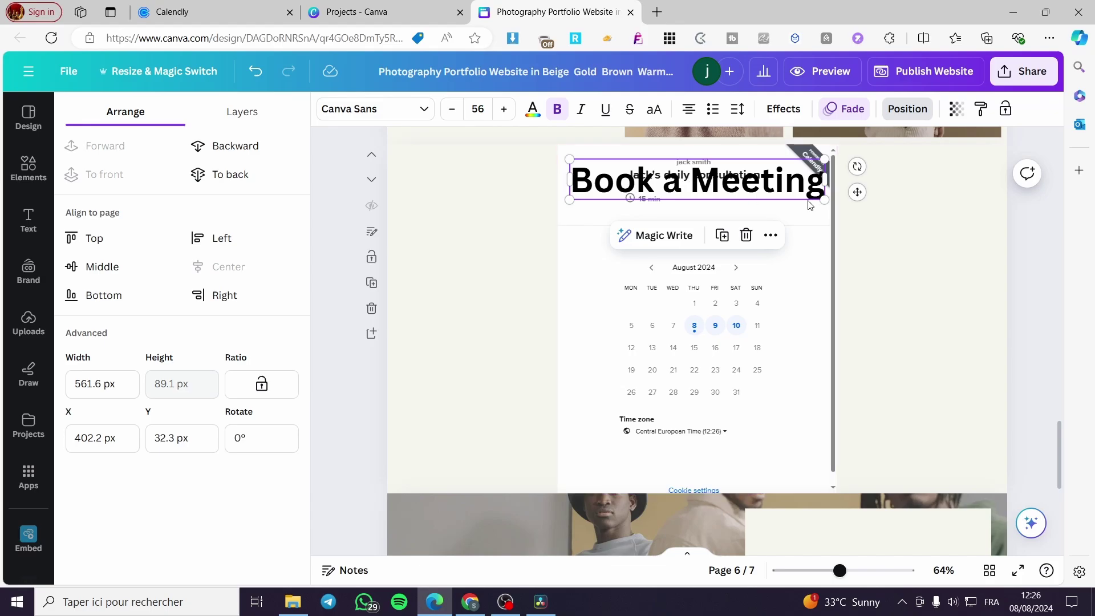
pyautogui.moveTo(824, 199); pyautogui.dragTo(500, 315)
pyautogui.click(890, 324)
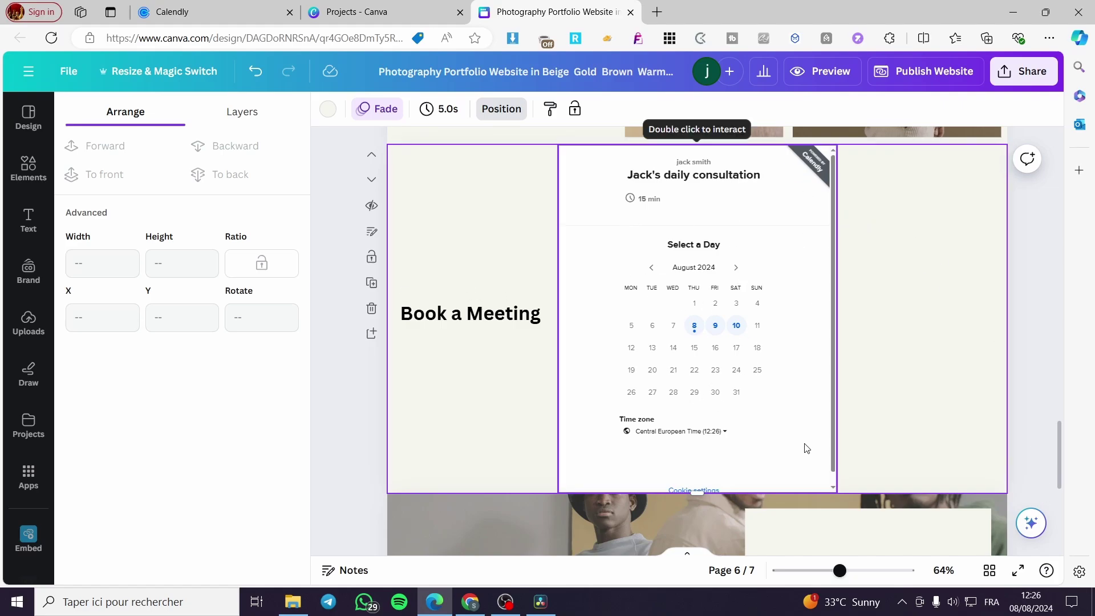
pyautogui.moveTo(697, 491); pyautogui.dragTo(697, 474)
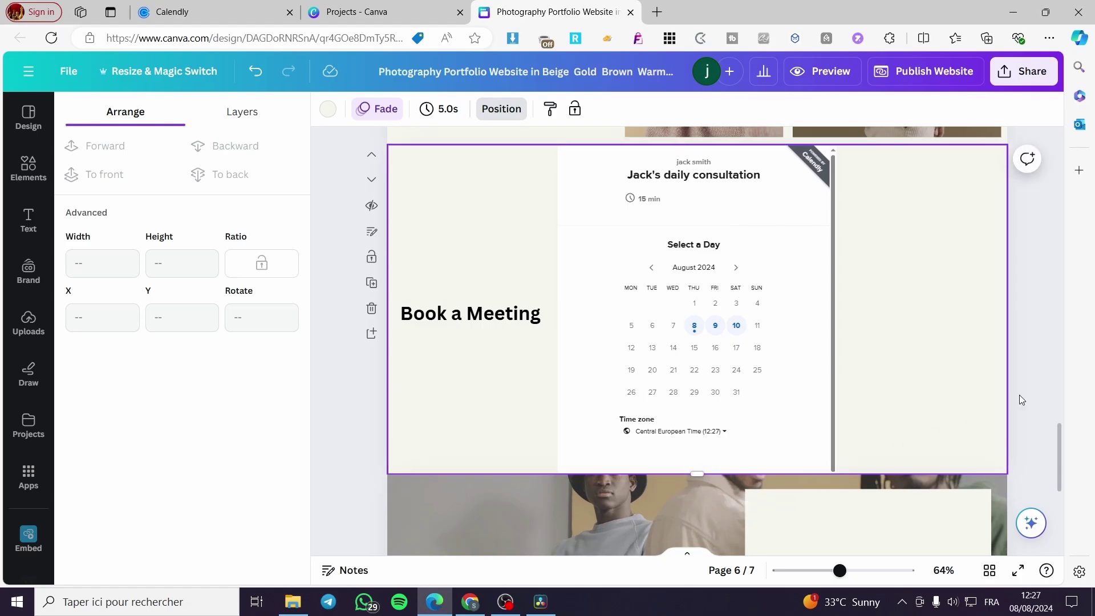
pyautogui.click(1045, 328)
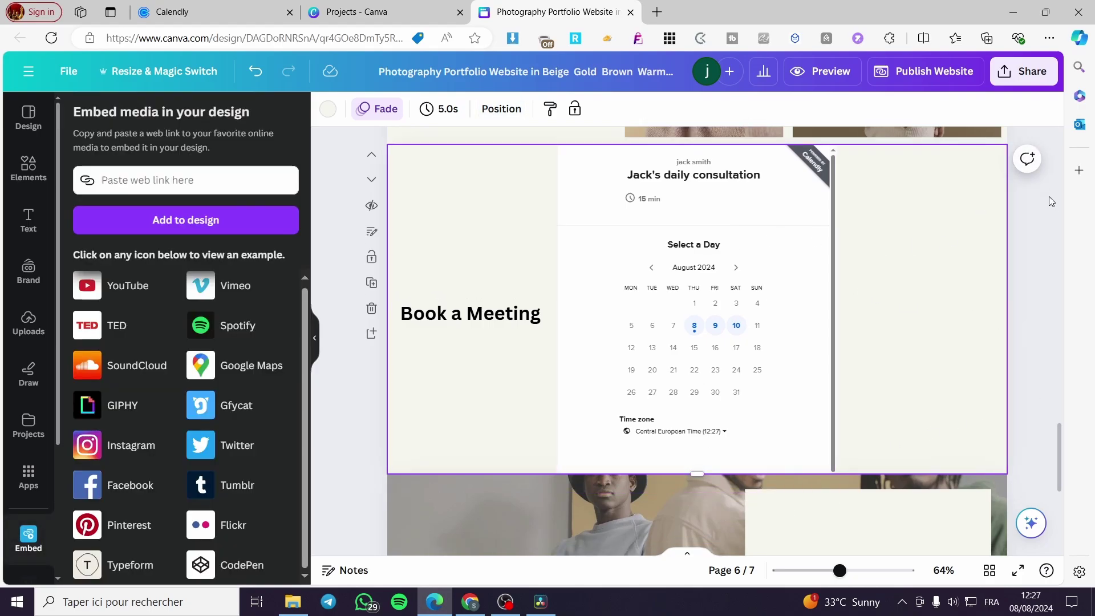
# - Republish the portfolio website and open the live site at simpleform.my.canva.site
pyautogui.click(940, 73)
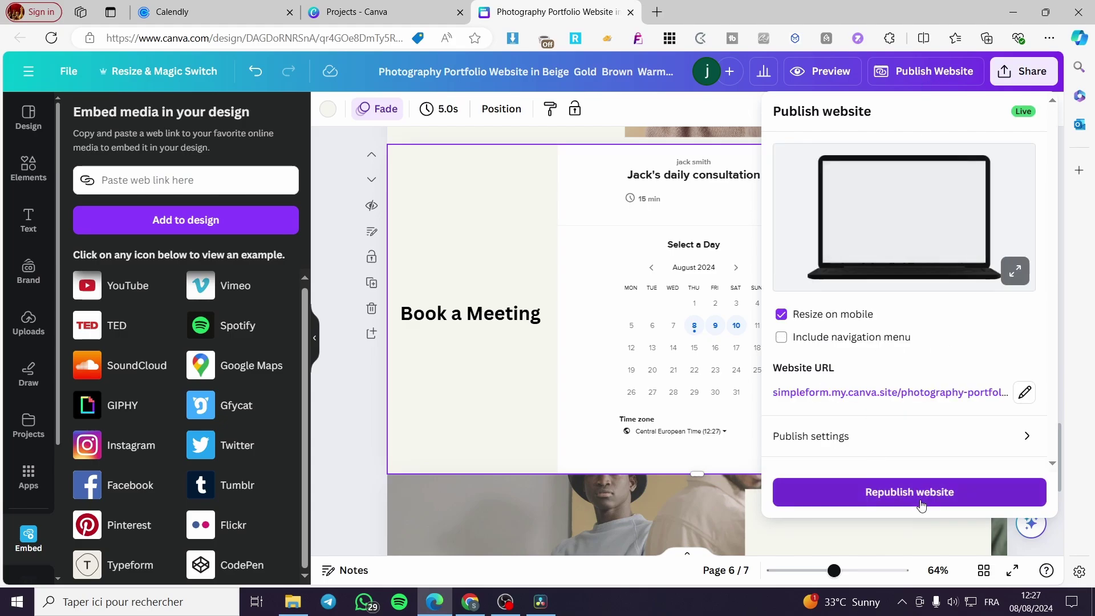
pyautogui.click(909, 493)
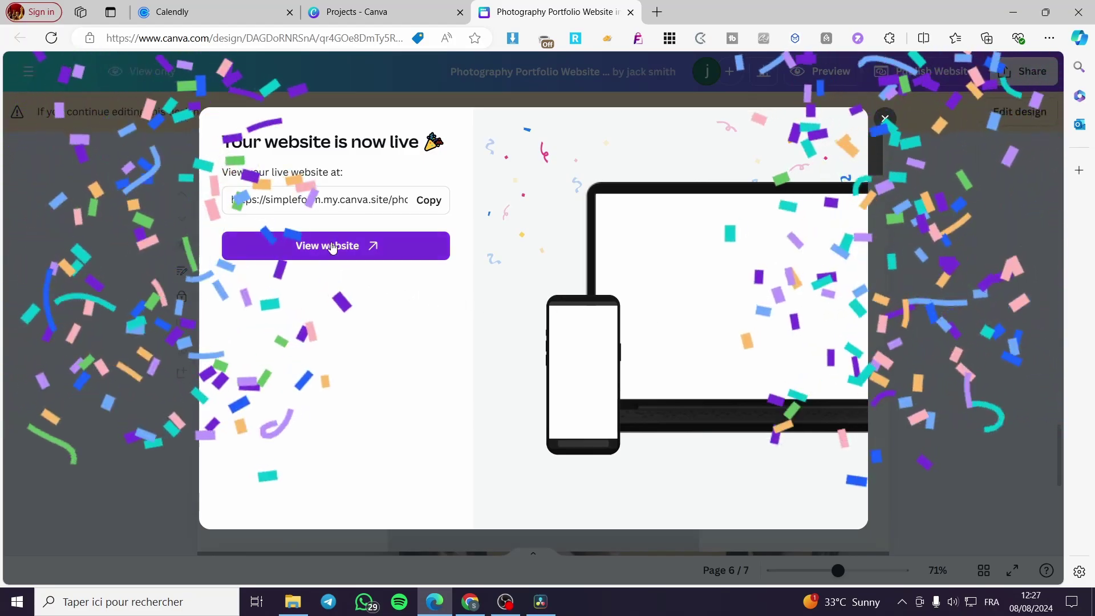
pyautogui.click(343, 245)
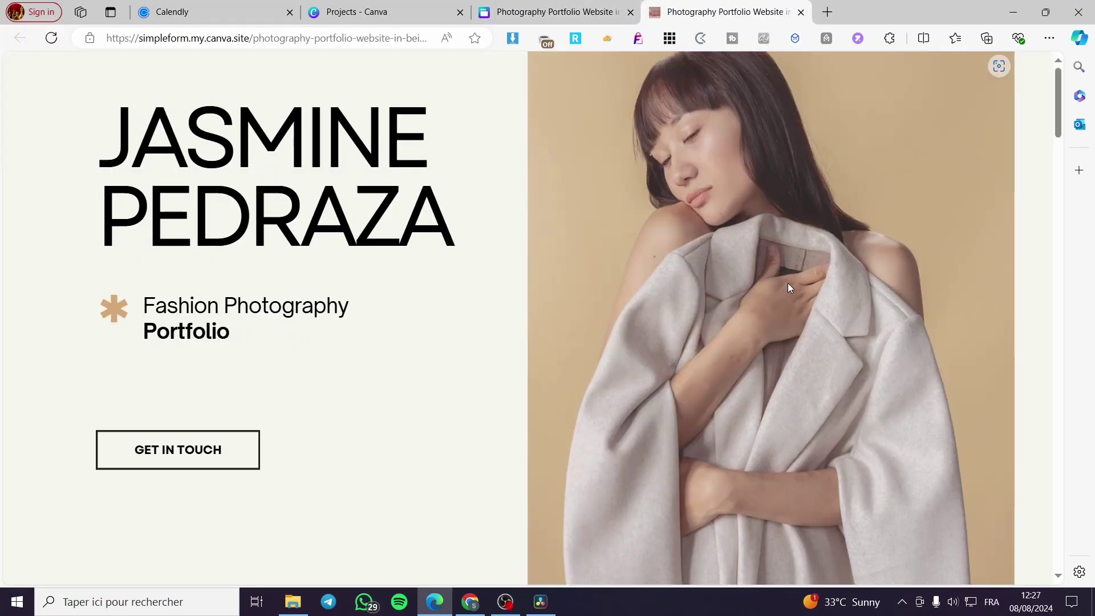
# - Scroll the live site down to the Book a Meeting section with the Calendly calendar
pyautogui.scroll(-10, 830, 183)
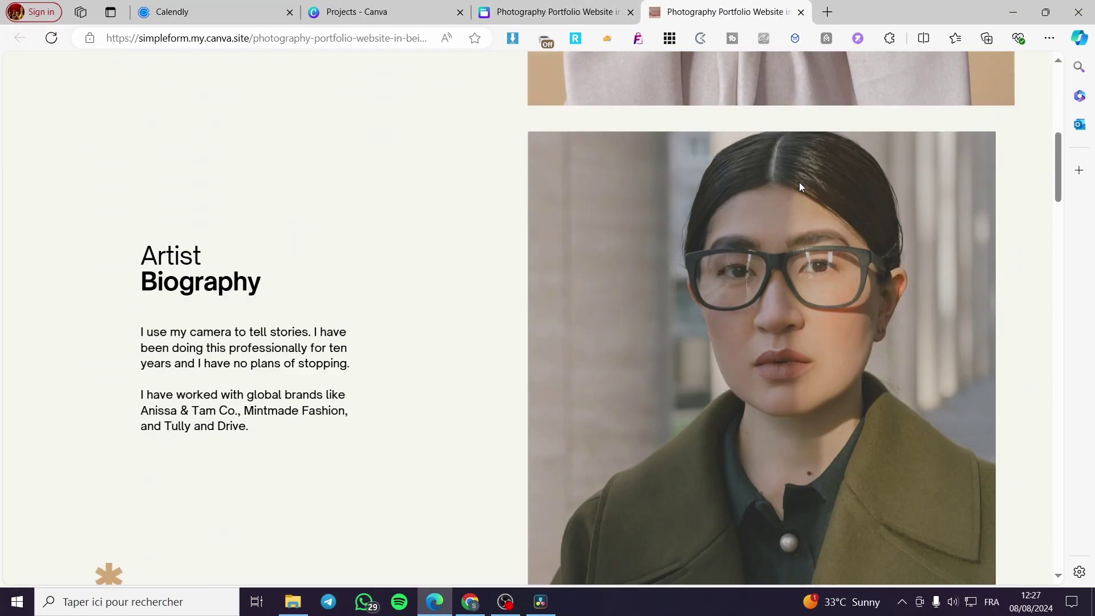
pyautogui.scroll(-15, 804, 186)
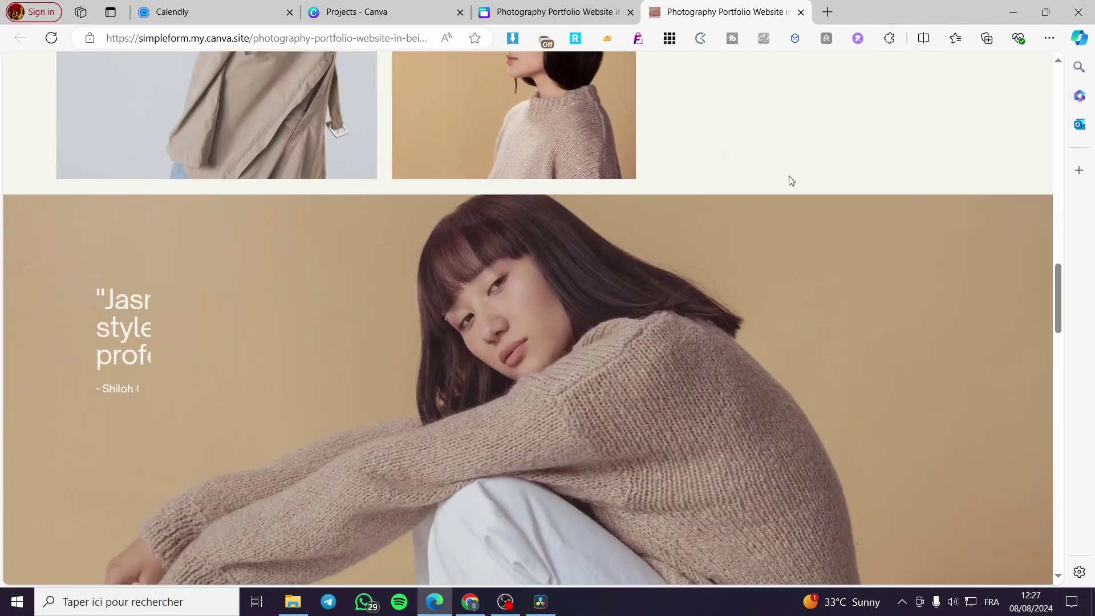
pyautogui.scroll(-12, 787, 176)
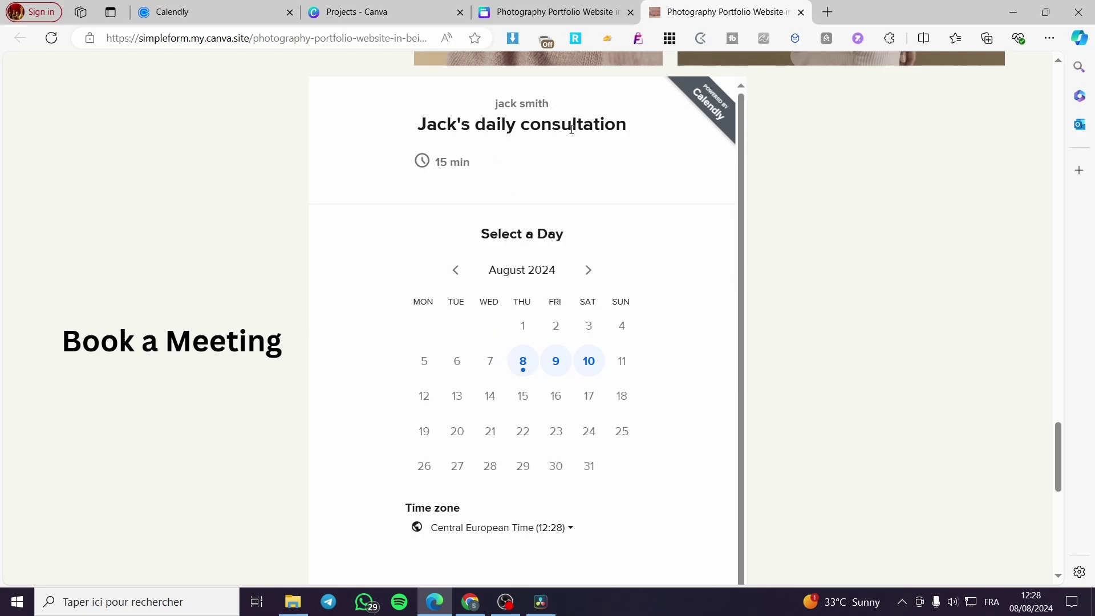
pyautogui.scroll(-3, 174, 377)
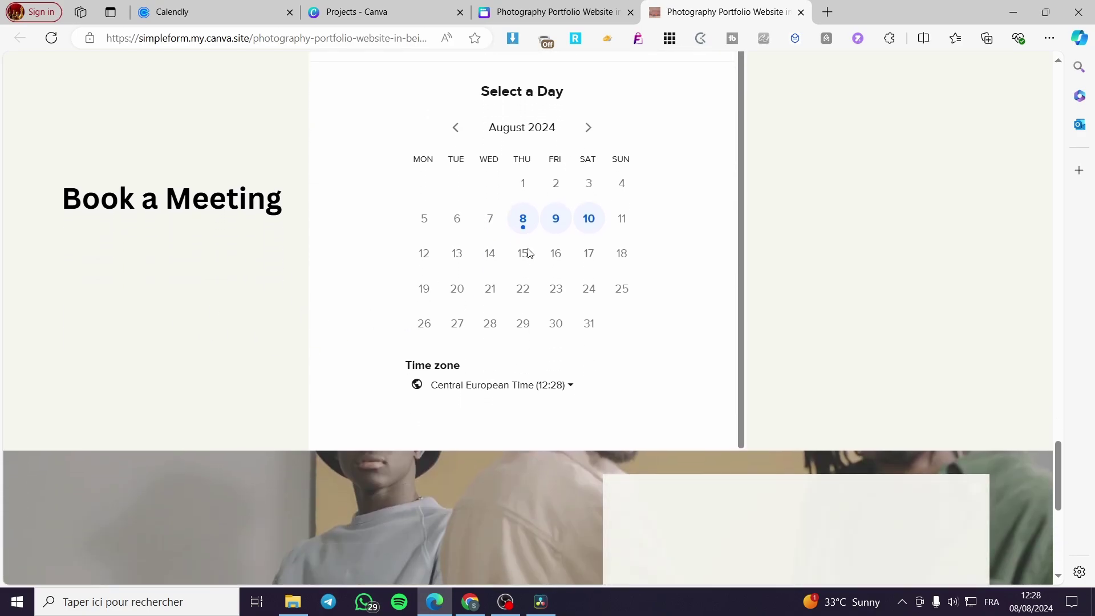
# - Select Friday, August 9 in the embedded Calendly booking calendar
pyautogui.click(560, 223)
pyautogui.scroll(-5, 688, 280)
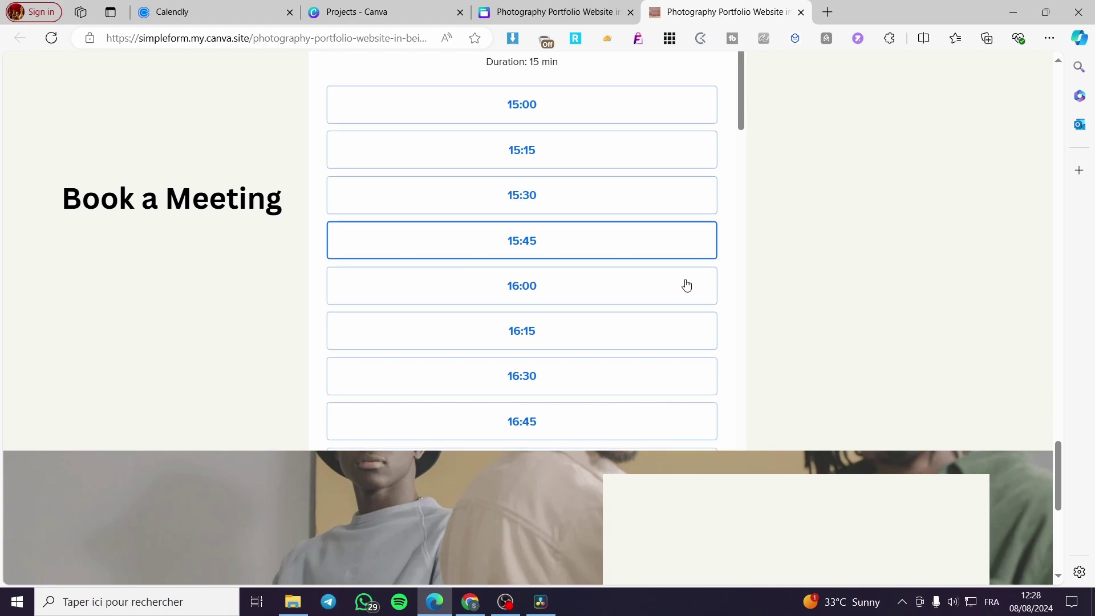
pyautogui.scroll(4, 687, 280)
pyautogui.scroll(1, 681, 268)
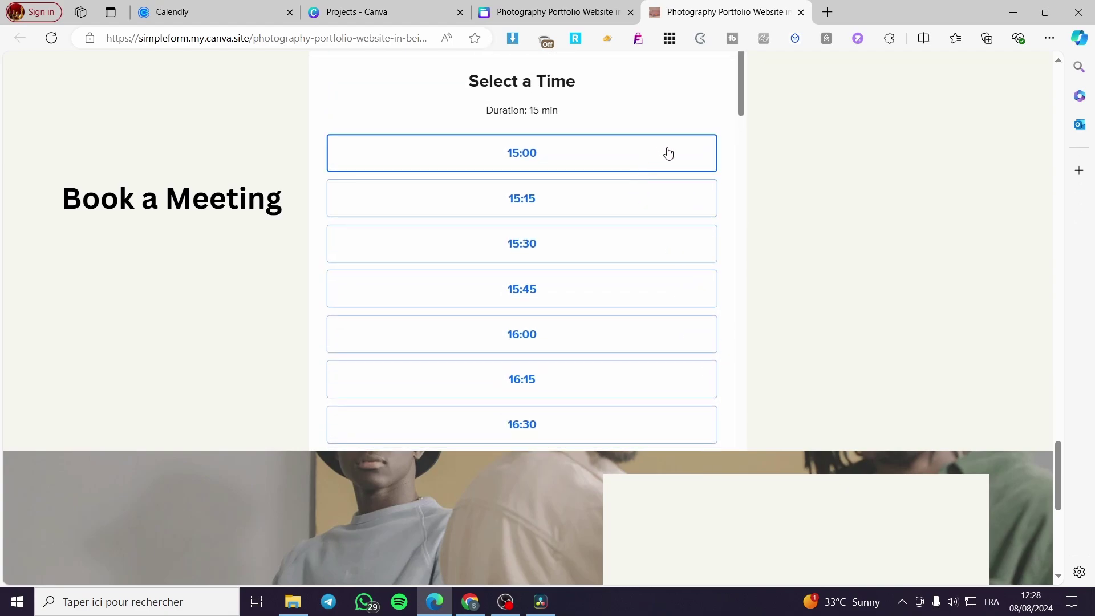
pyautogui.scroll(-1, 653, 199)
pyautogui.scroll(3, 904, 308)
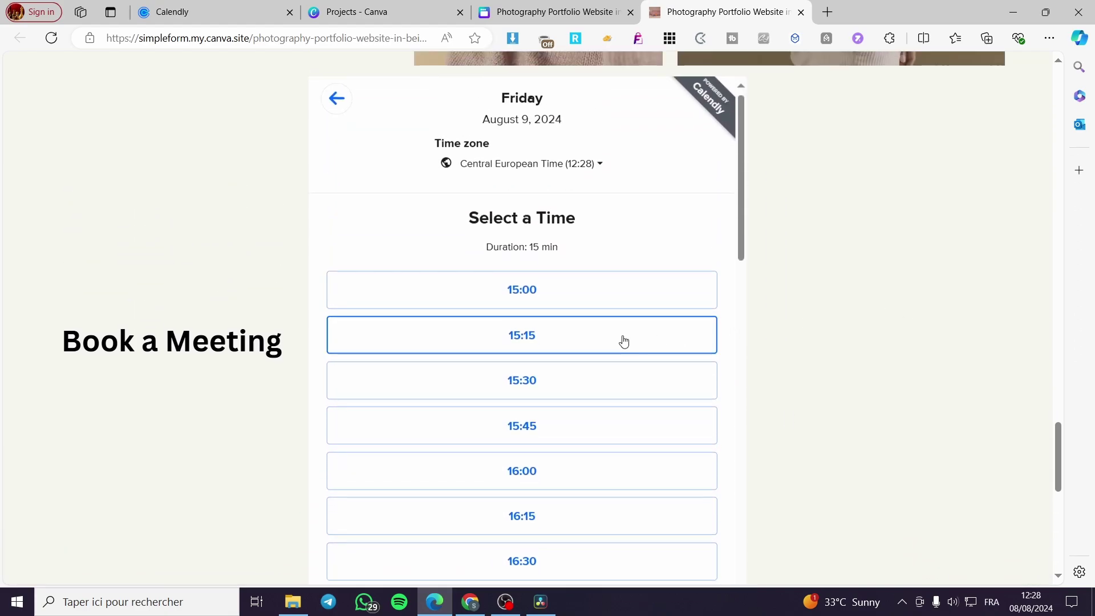
pyautogui.scroll(-3, 624, 340)
pyautogui.scroll(-8, 628, 323)
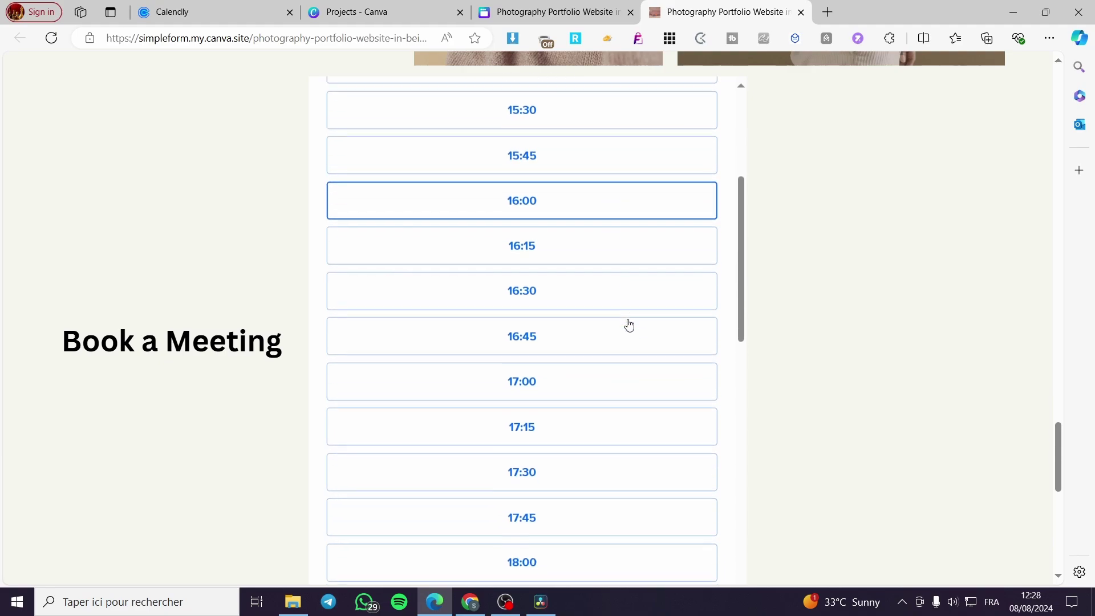
pyautogui.scroll(8, 559, 302)
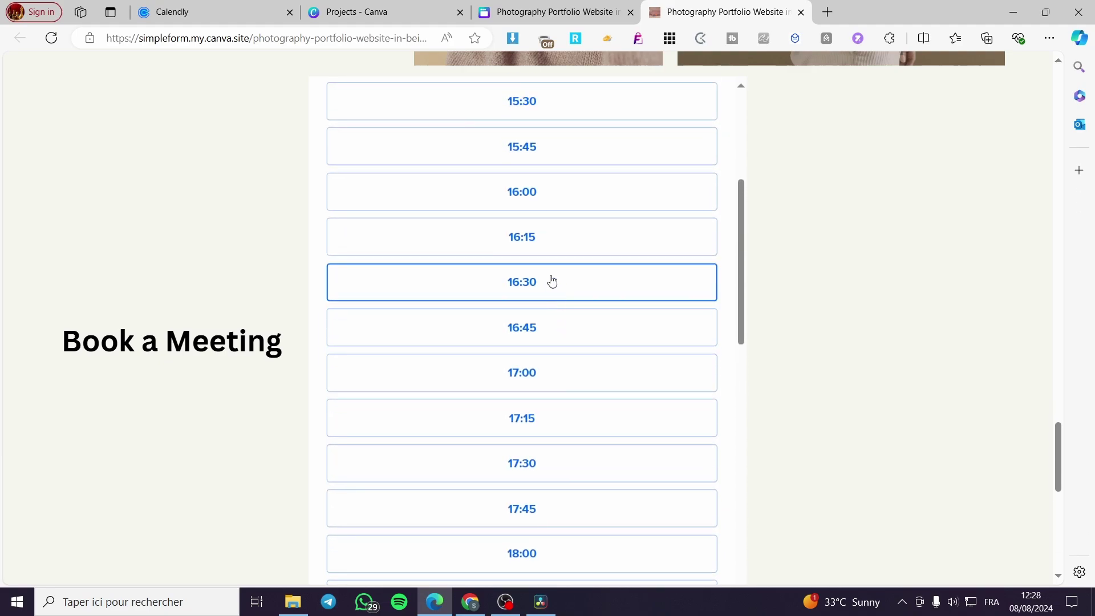
# - Choose the 16:30 time slot and continue to the Enter Details form
pyautogui.click(550, 281)
pyautogui.click(662, 282)
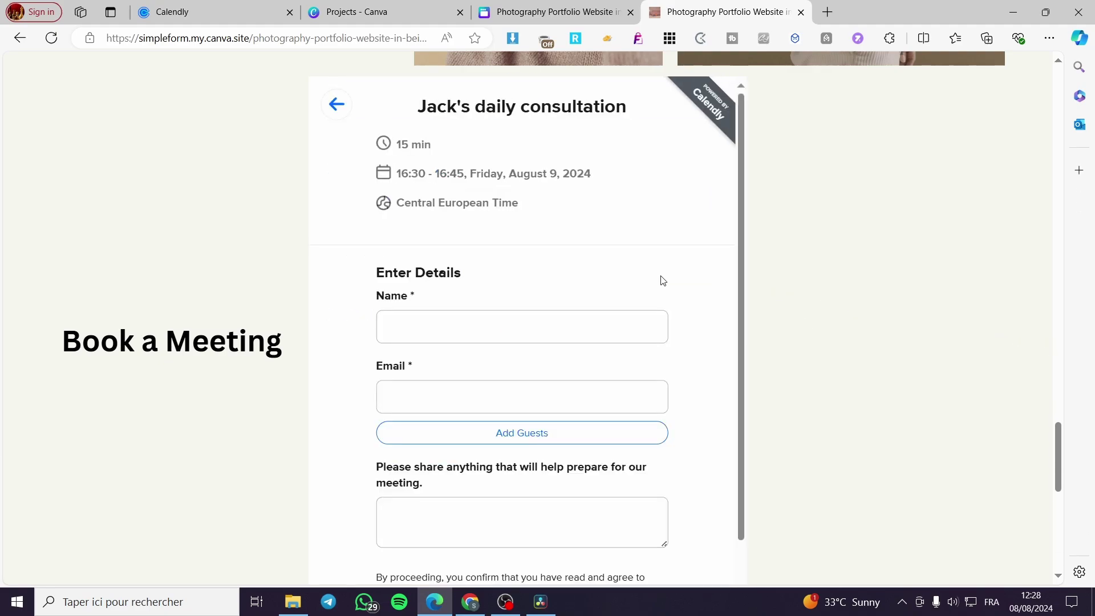
pyautogui.scroll(-2, 414, 311)
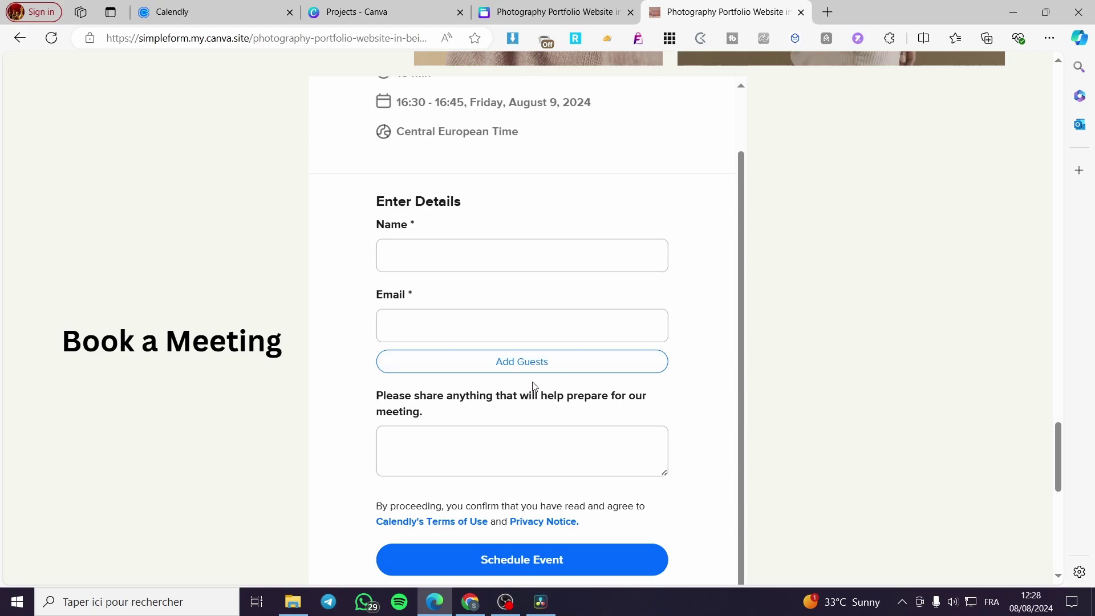
pyautogui.scroll(-1, 400, 438)
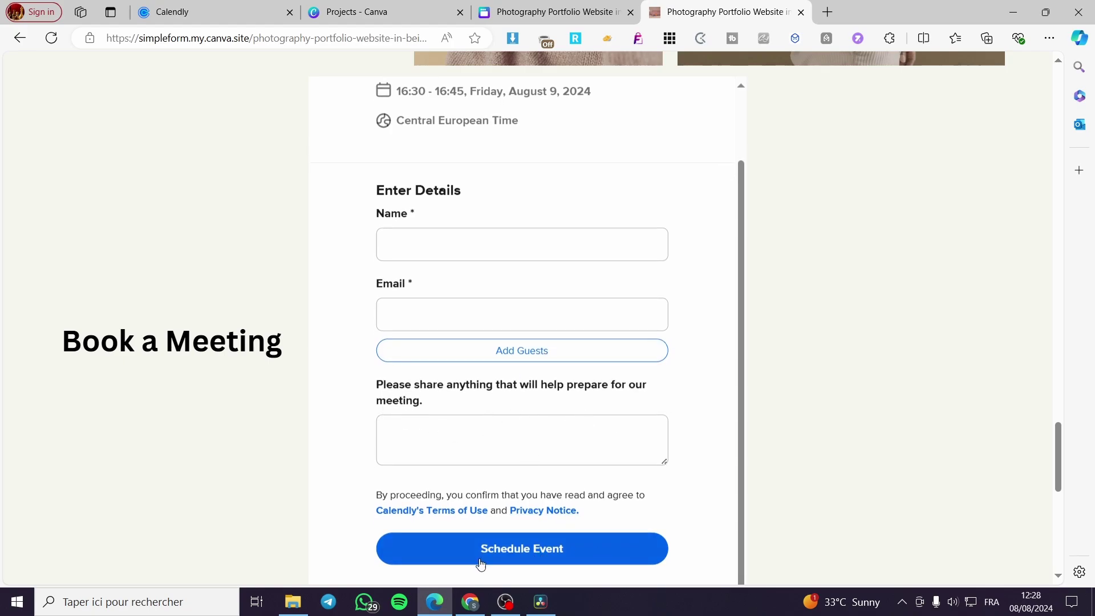
pyautogui.scroll(2, 538, 558)
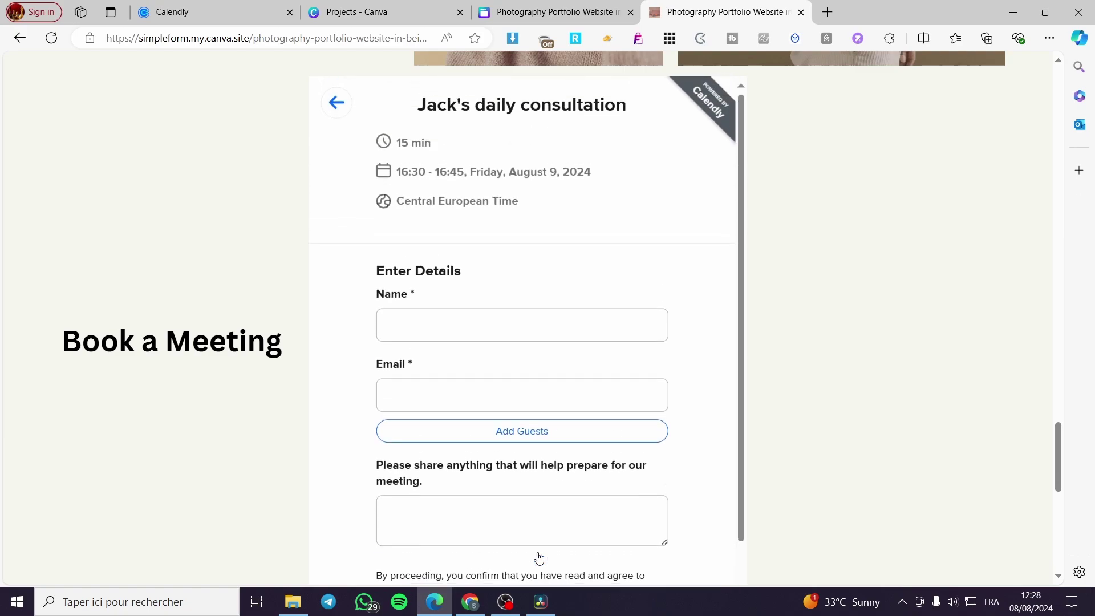